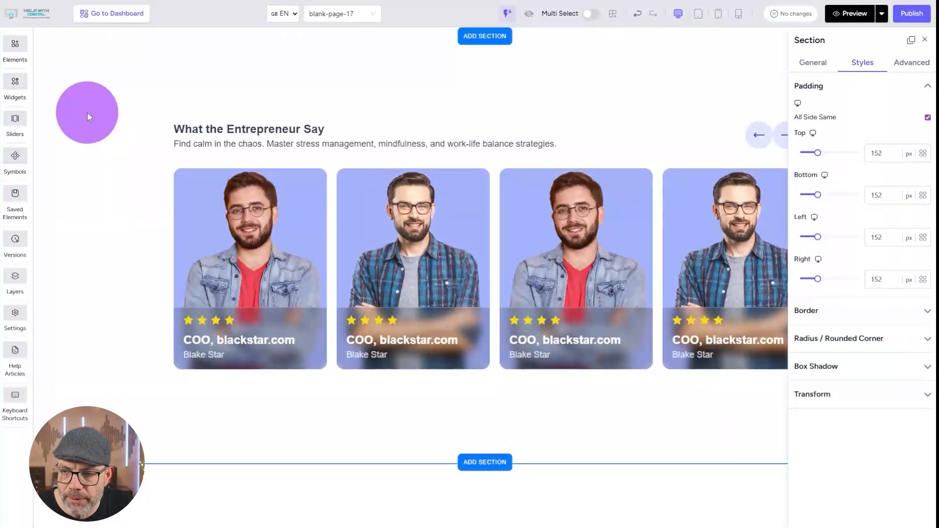
Step: Set the normal title colour of the Classic Testimonials slider to DSM Button Green
{"action": "left_click", "coordinate": [269, 120]}
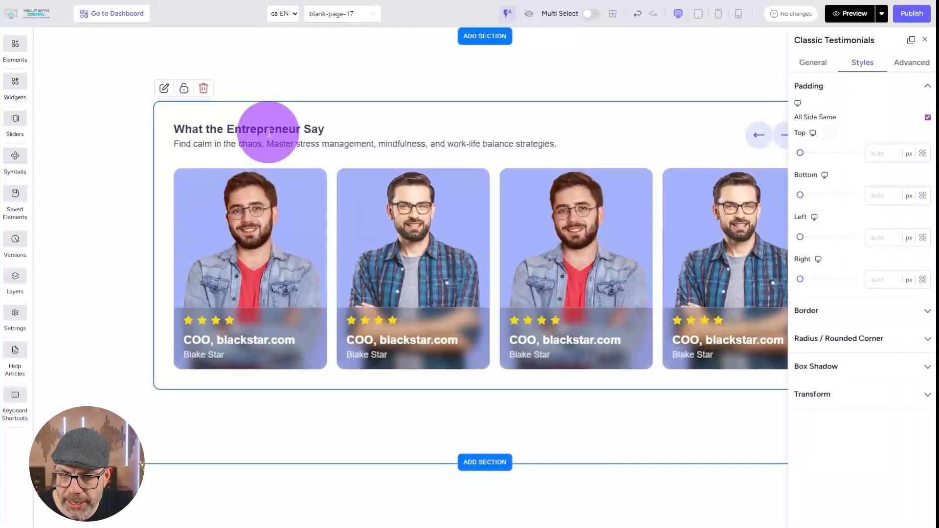
{"action": "left_click", "coordinate": [827, 86]}
{"action": "left_click", "coordinate": [816, 64]}
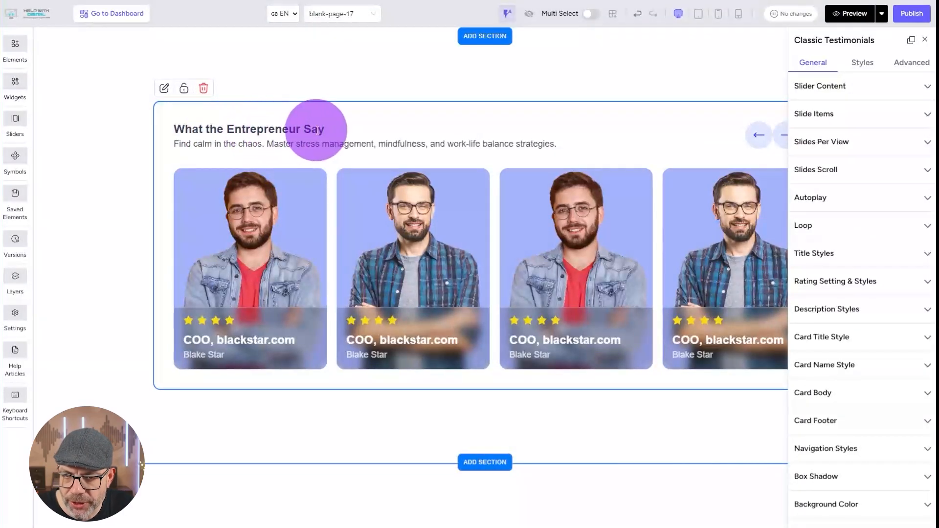
{"action": "left_click_drag", "start_coordinate": [324, 129], "coordinate": [171, 129]}
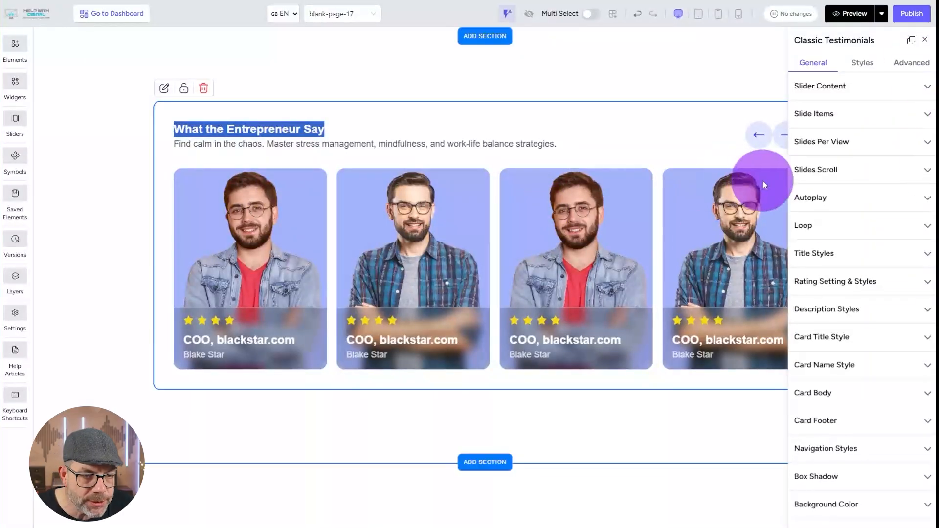
{"action": "left_click", "coordinate": [869, 260]}
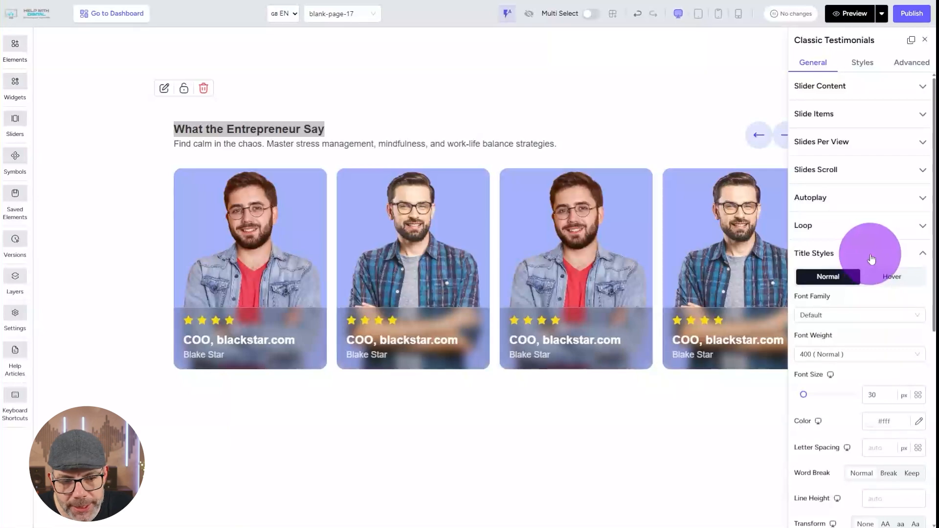
{"action": "scroll", "coordinate": [872, 260], "scroll_direction": "down", "scroll_amount": 2}
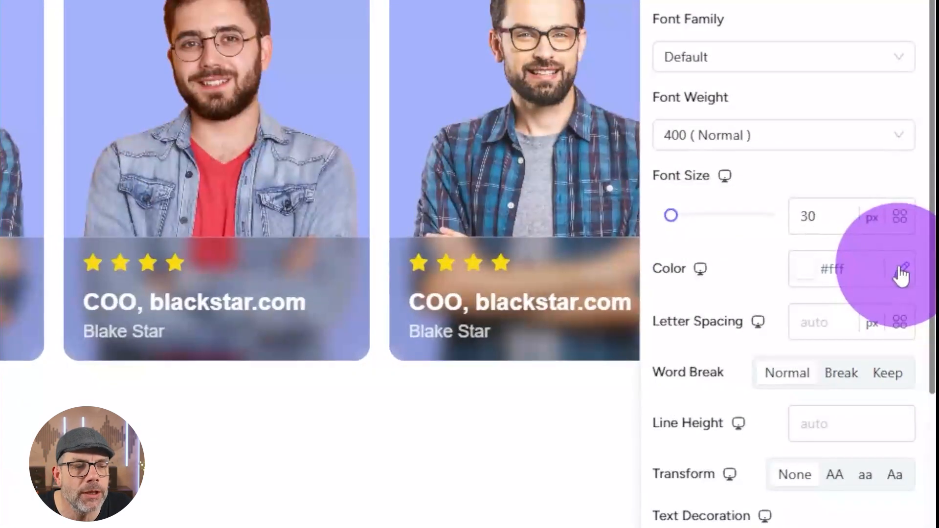
{"action": "left_click", "coordinate": [902, 272]}
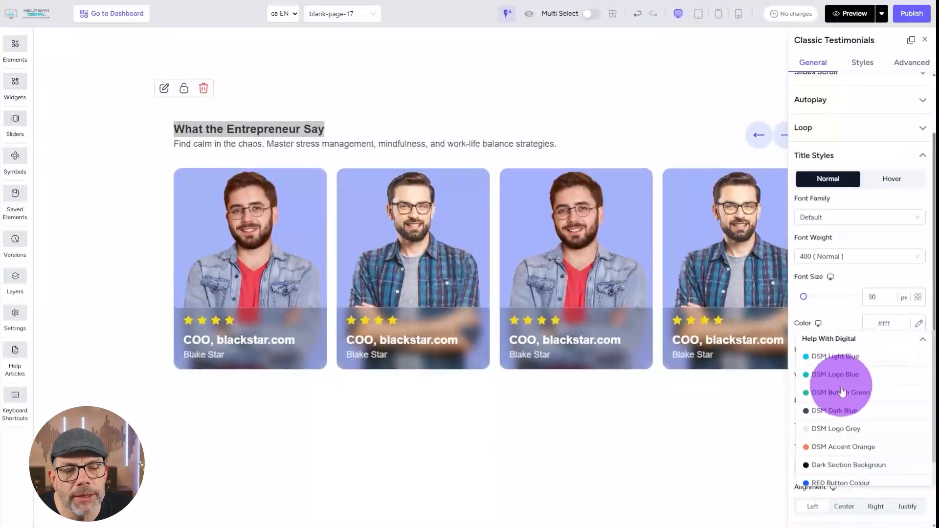
{"action": "left_click", "coordinate": [841, 387]}
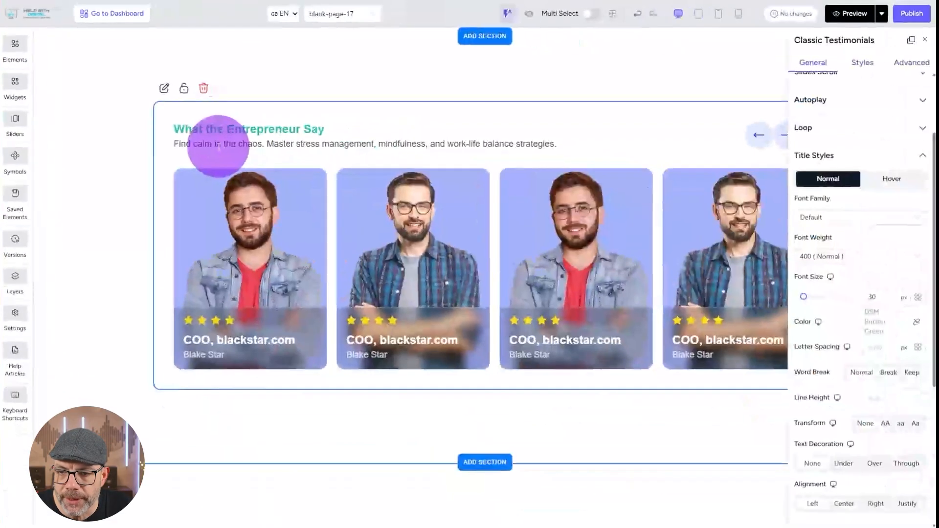
{"action": "left_click", "coordinate": [831, 155]}
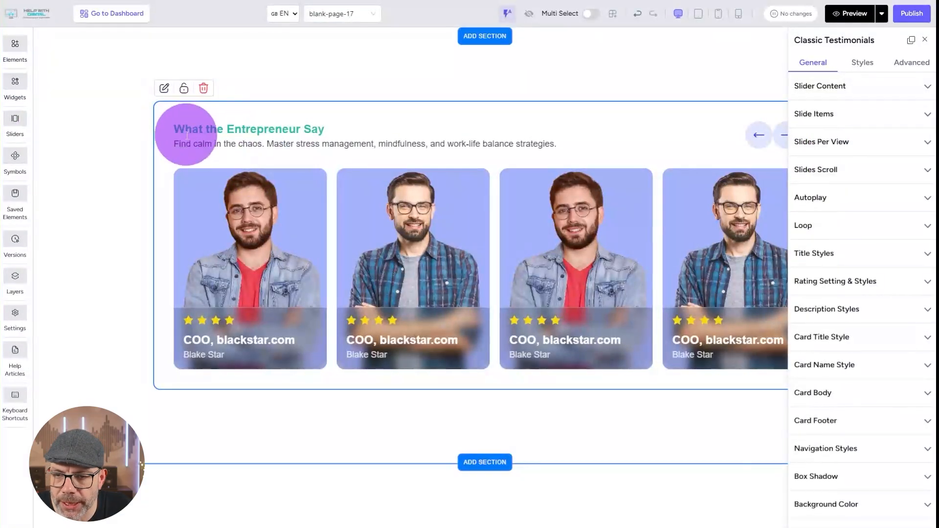
Step: Set the normal description colour of the testimonials slider to DSM Light Blue
{"action": "left_click", "coordinate": [858, 309]}
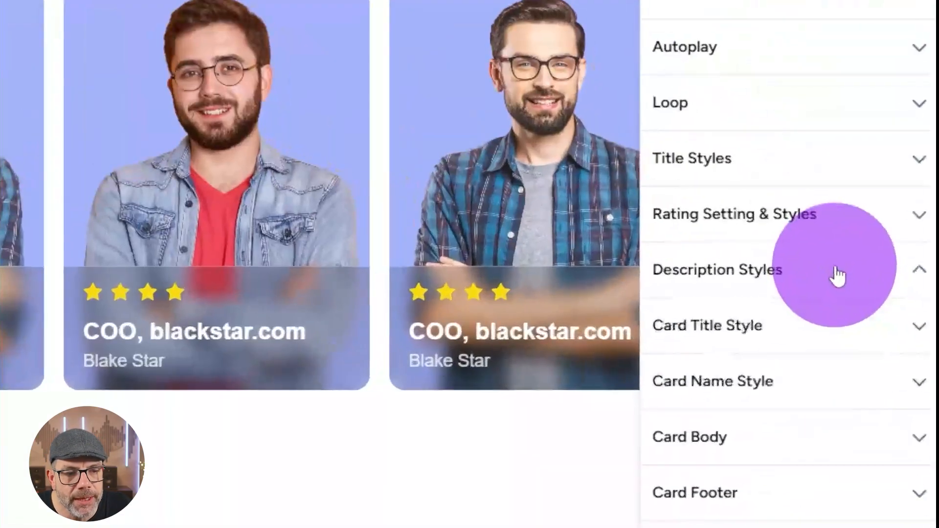
{"action": "scroll", "coordinate": [866, 299], "scroll_direction": "down", "scroll_amount": 8}
{"action": "left_click", "coordinate": [902, 217]}
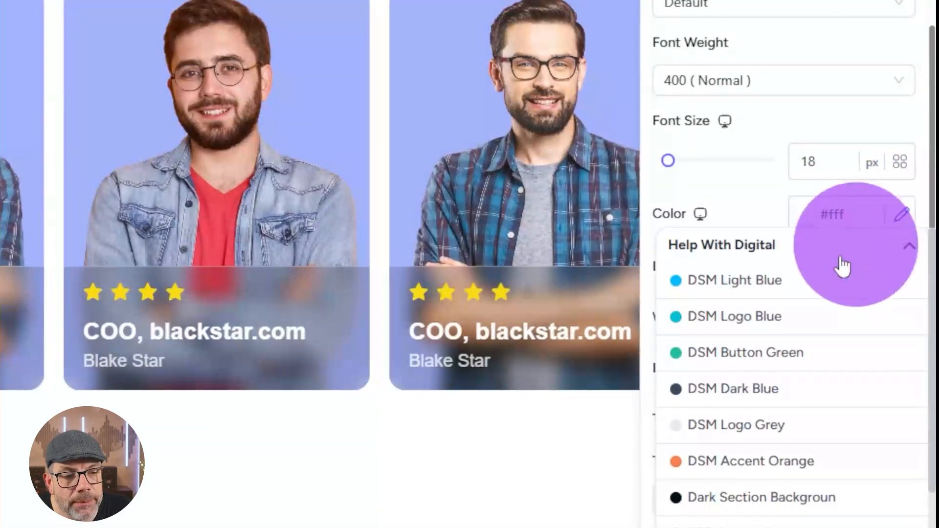
{"action": "left_click", "coordinate": [738, 281]}
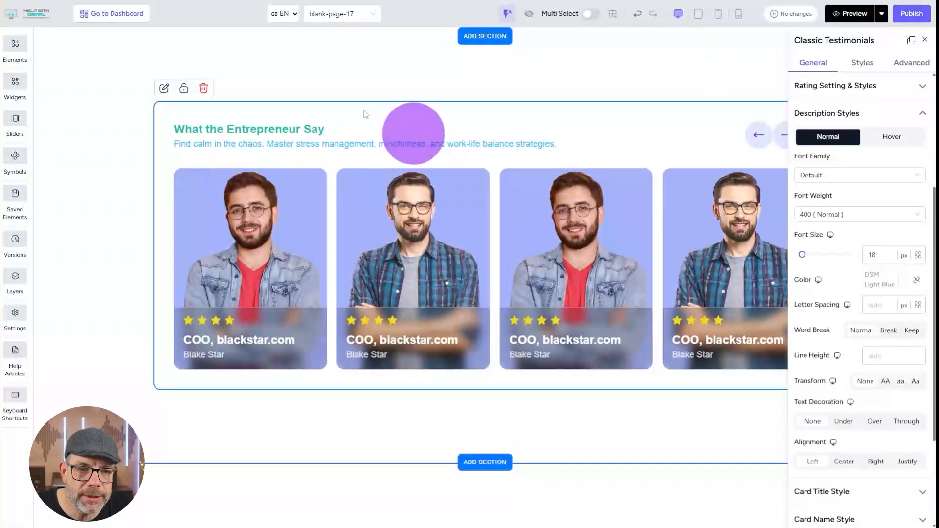
{"action": "left_click", "coordinate": [713, 151]}
{"action": "left_click", "coordinate": [925, 42]}
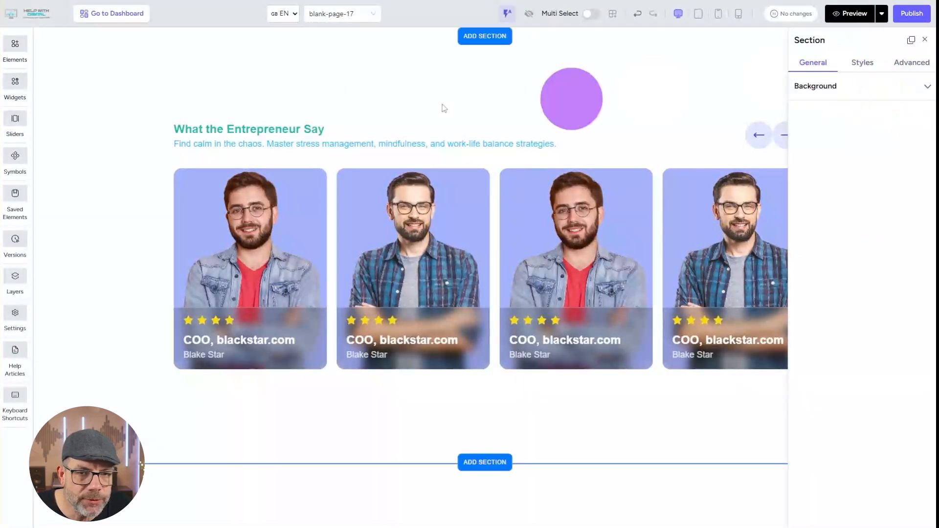
Step: Give the section an image background, searching the gallery for "background" and choosing Plain Background (2) (1).png
{"action": "left_click", "coordinate": [845, 87]}
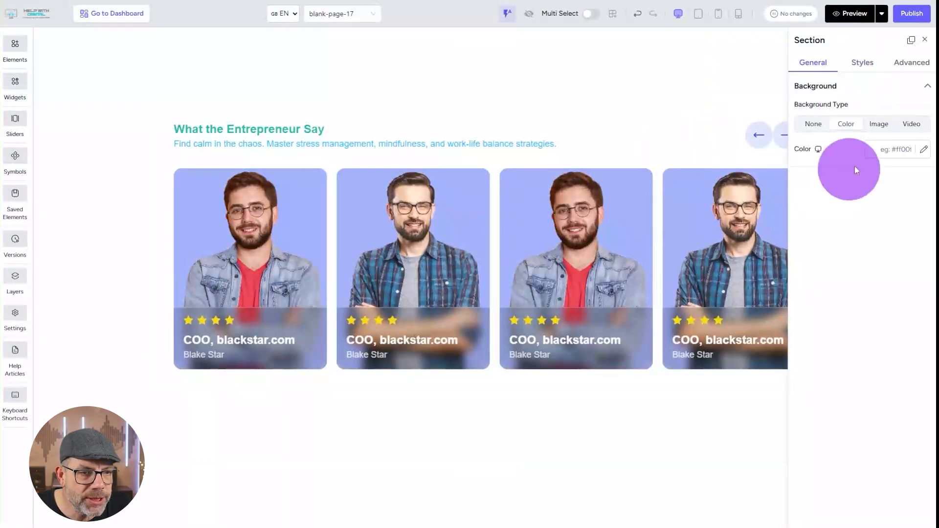
{"action": "left_click", "coordinate": [874, 125]}
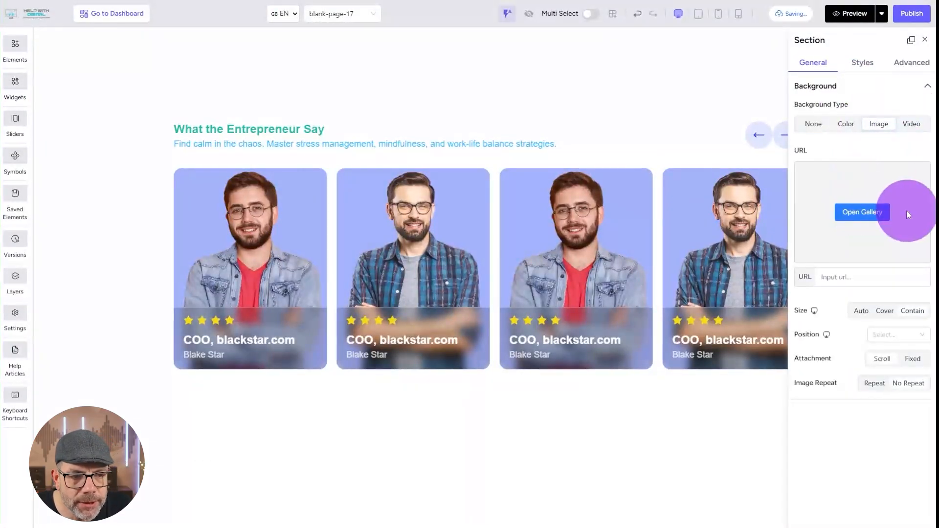
{"action": "left_click", "coordinate": [869, 214]}
{"action": "left_click", "coordinate": [768, 69]}
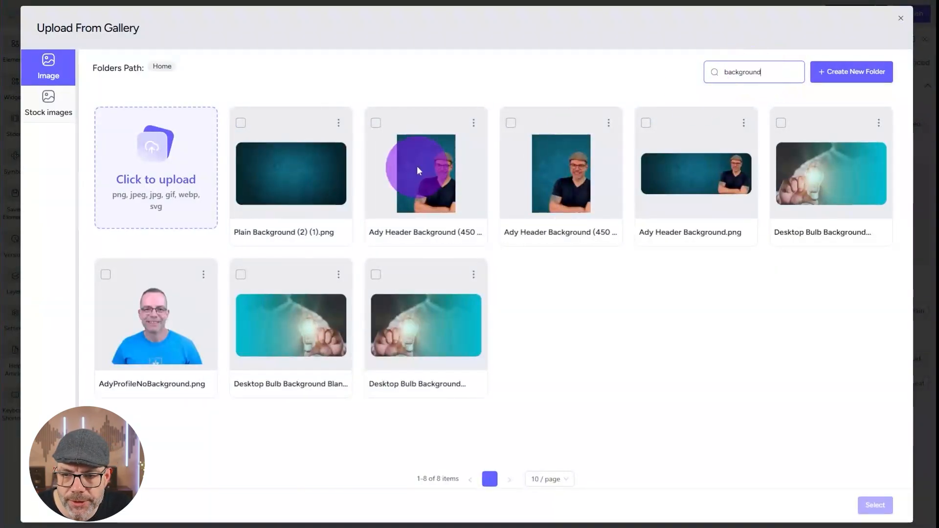
{"action": "left_click", "coordinate": [309, 172]}
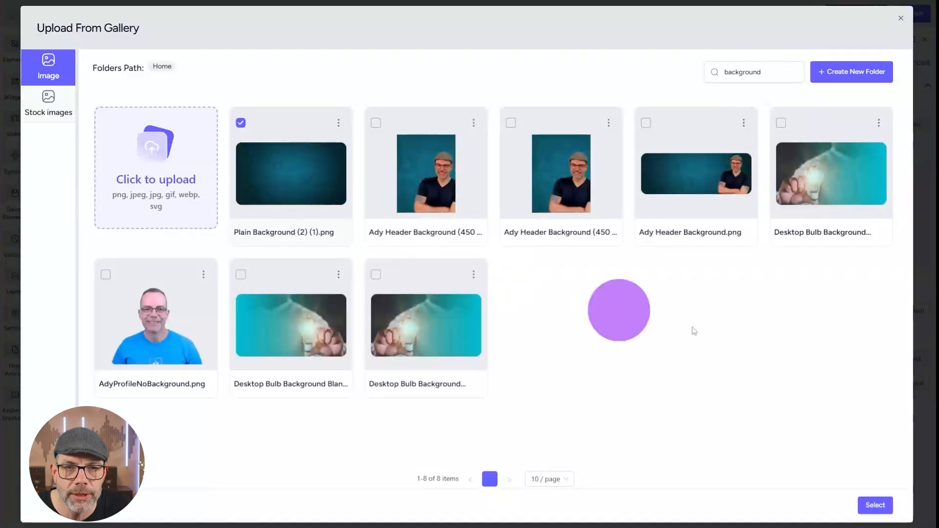
{"action": "left_click", "coordinate": [874, 504]}
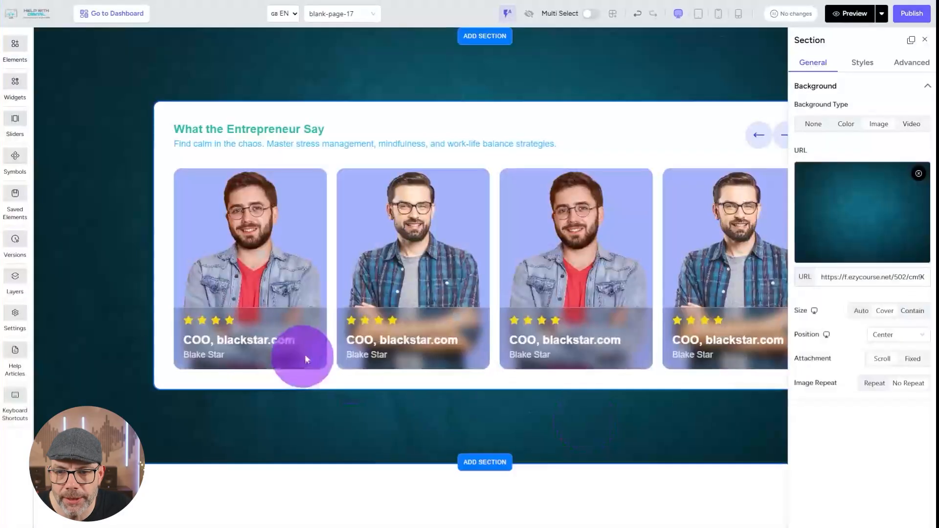
{"action": "left_click", "coordinate": [926, 41]}
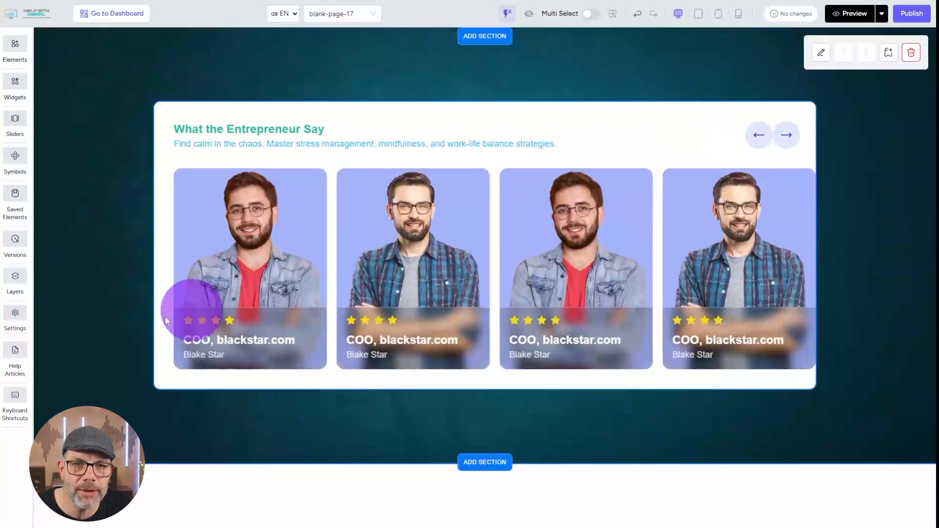
Step: Set the normal background colour of the Classic Testimonials slider to DSM Accent Orange
{"action": "left_click", "coordinate": [430, 124]}
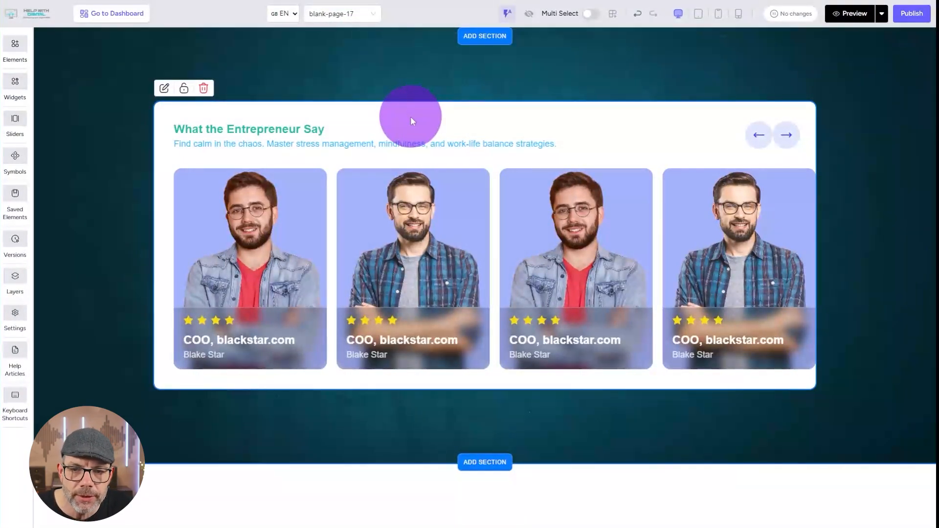
{"action": "left_click", "coordinate": [410, 116]}
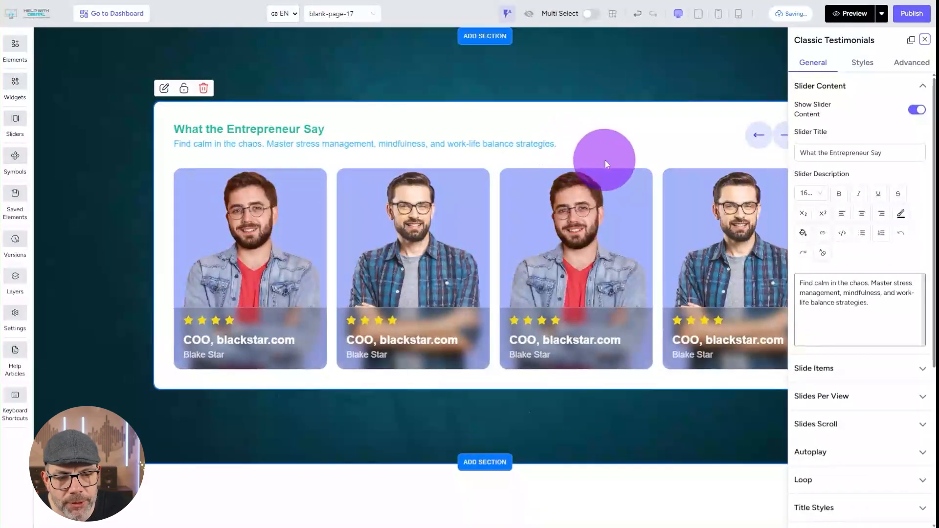
{"action": "left_click", "coordinate": [824, 89]}
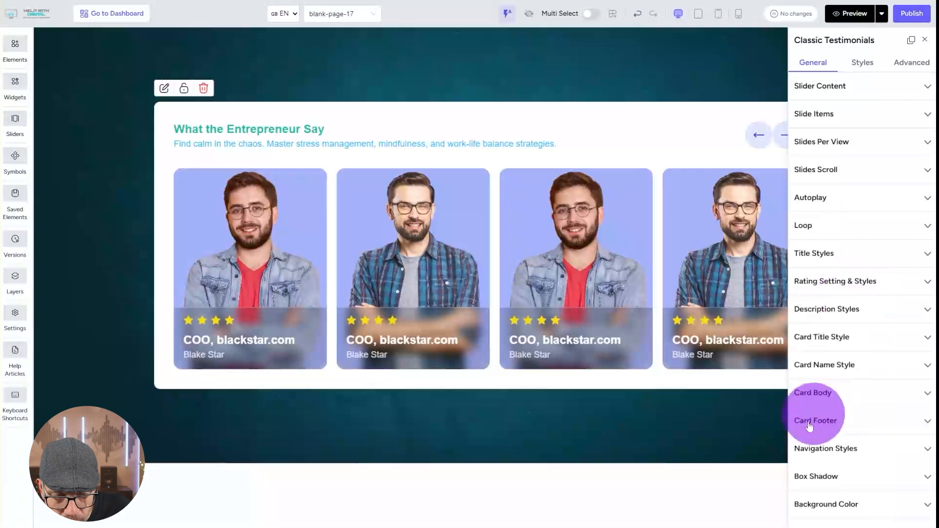
{"action": "left_click", "coordinate": [838, 504]}
{"action": "scroll", "coordinate": [842, 484], "scroll_direction": "down", "scroll_amount": 2}
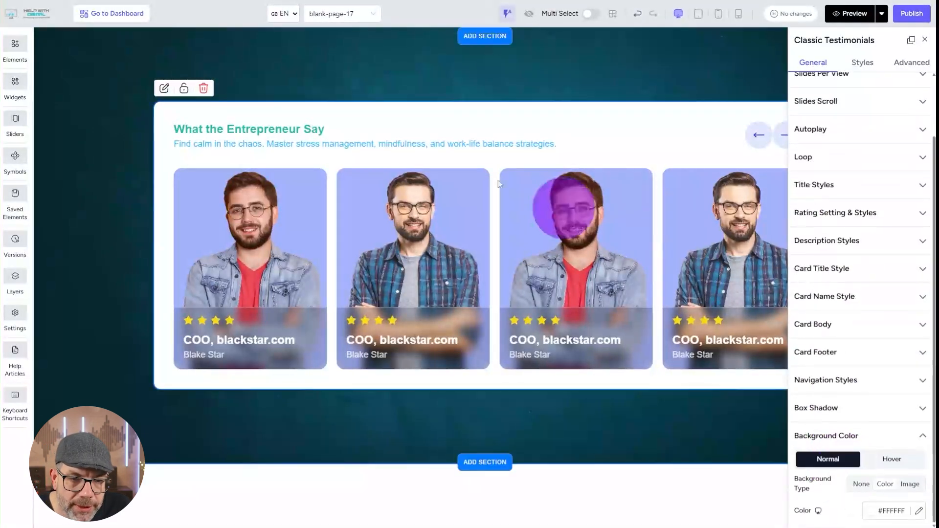
{"action": "left_click", "coordinate": [918, 510]}
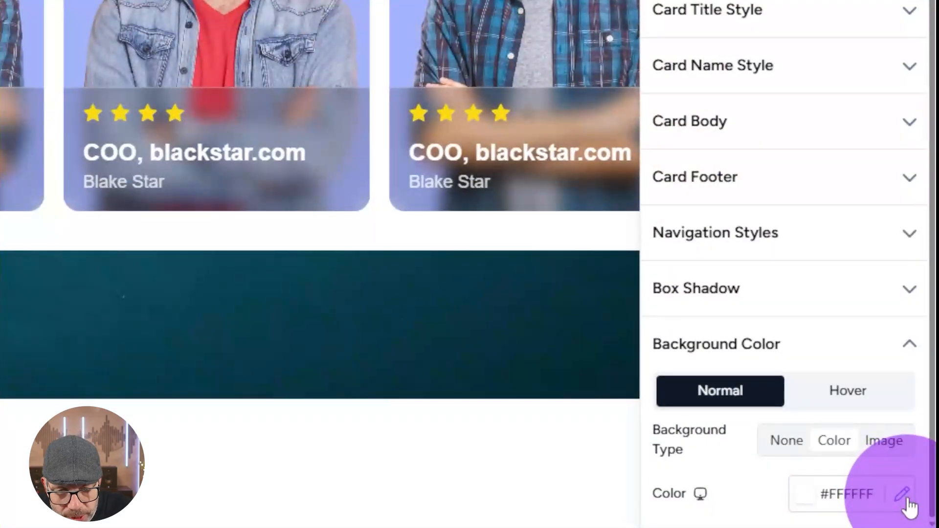
{"action": "left_click", "coordinate": [903, 496]}
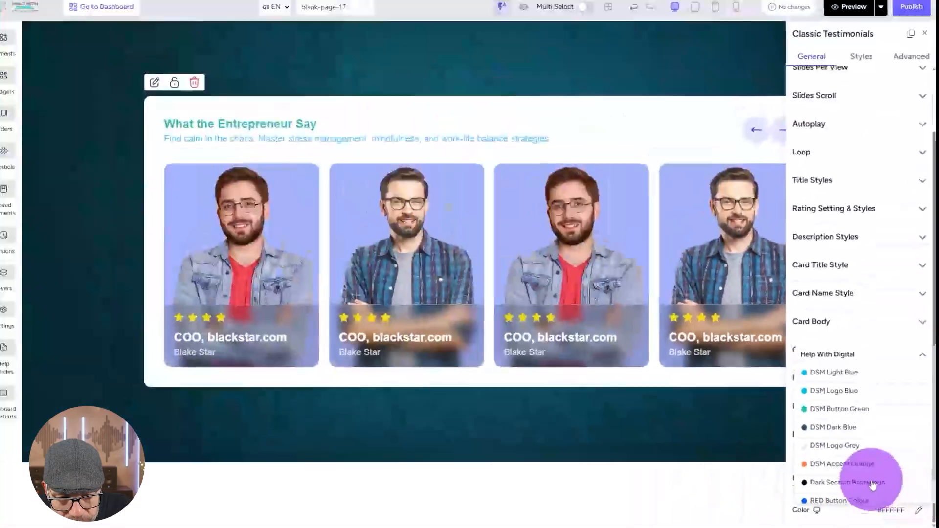
{"action": "left_click", "coordinate": [860, 465]}
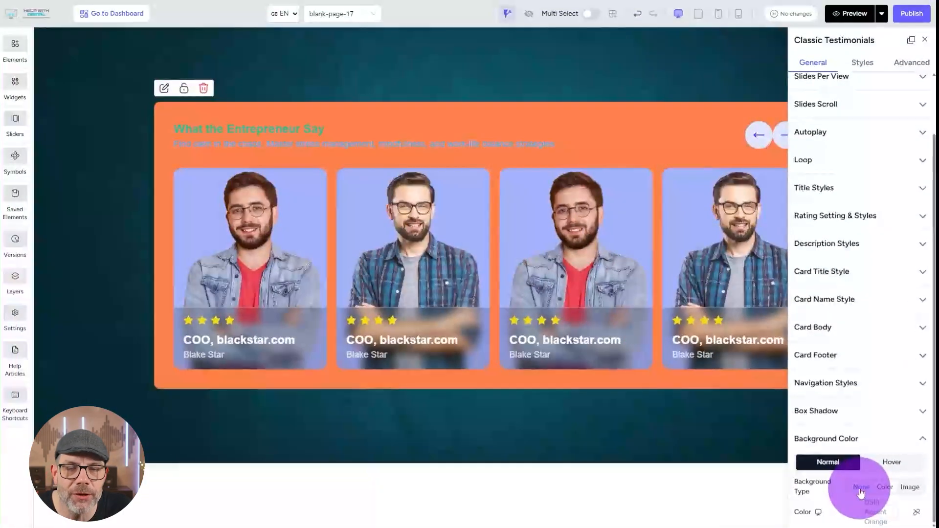
Step: Remove the testimonials slider's own background by setting its background type to None
{"action": "left_click", "coordinate": [786, 446]}
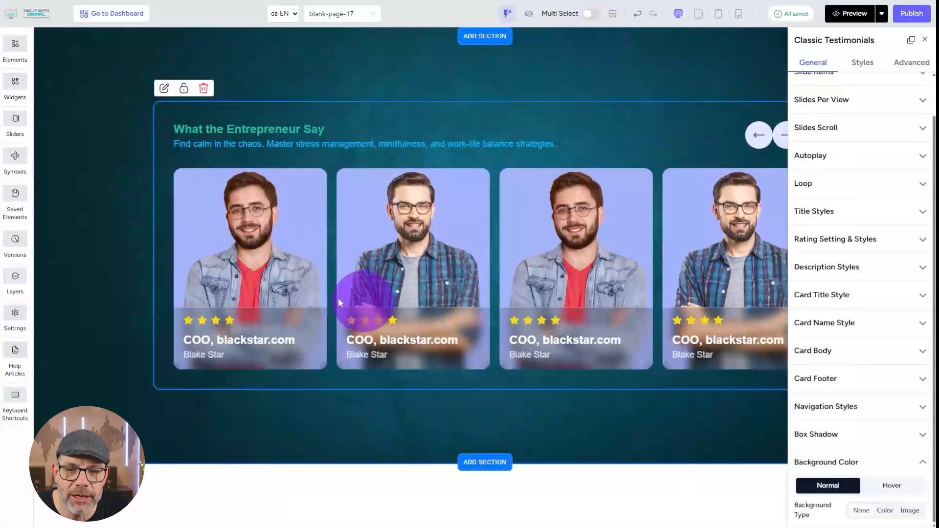
{"action": "left_click", "coordinate": [114, 177]}
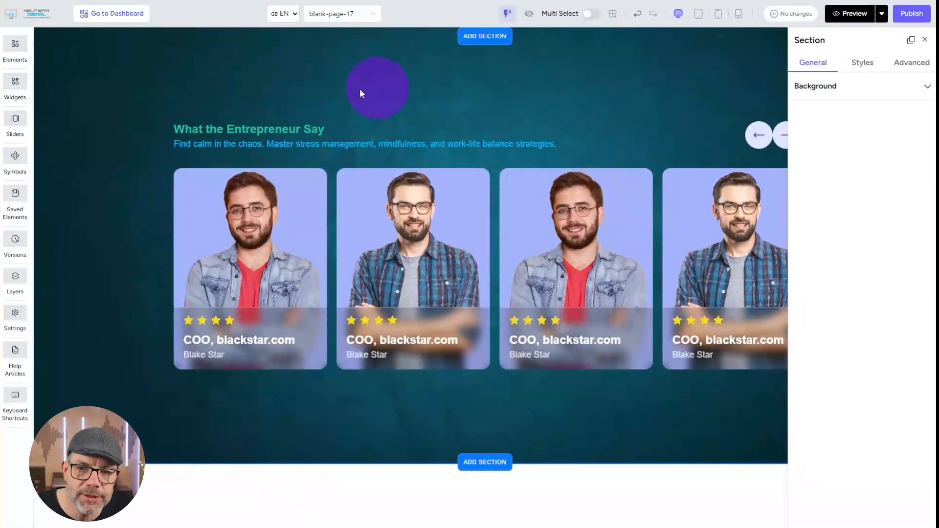
{"action": "left_click", "coordinate": [926, 39]}
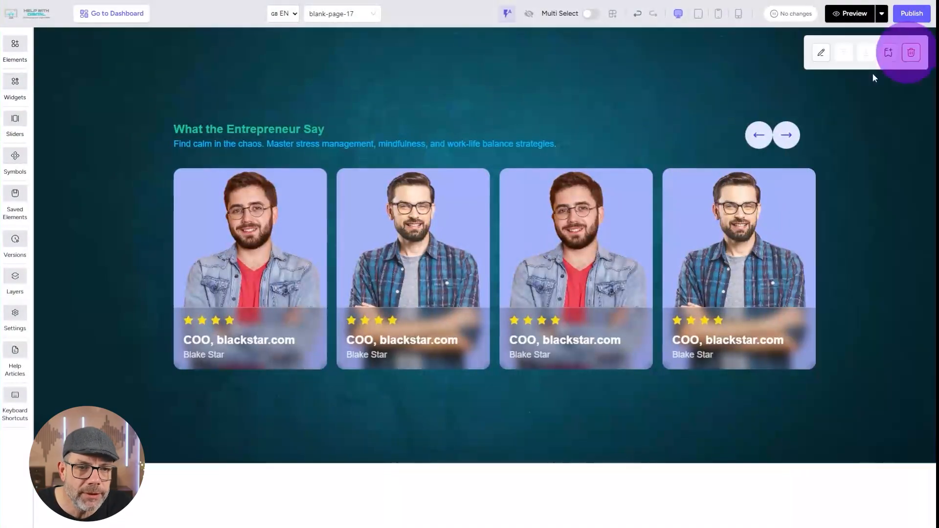
Step: Hide the slider content (title and description) of the testimonials slider, then show it again
{"action": "left_click", "coordinate": [322, 209]}
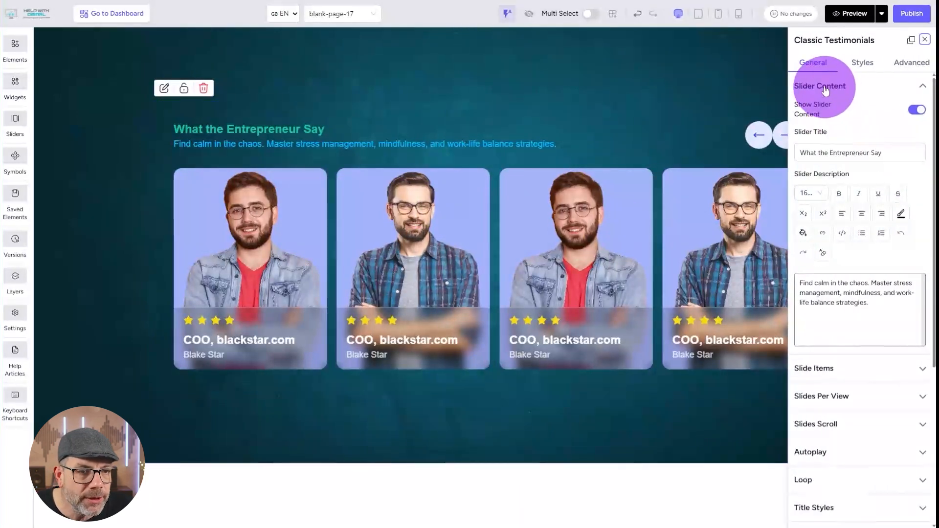
{"action": "left_click", "coordinate": [826, 88]}
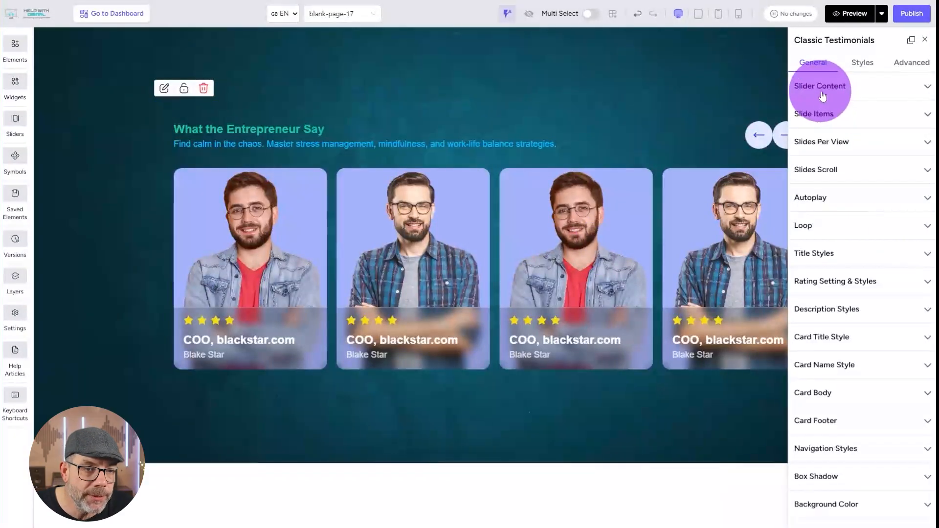
{"action": "left_click", "coordinate": [868, 88]}
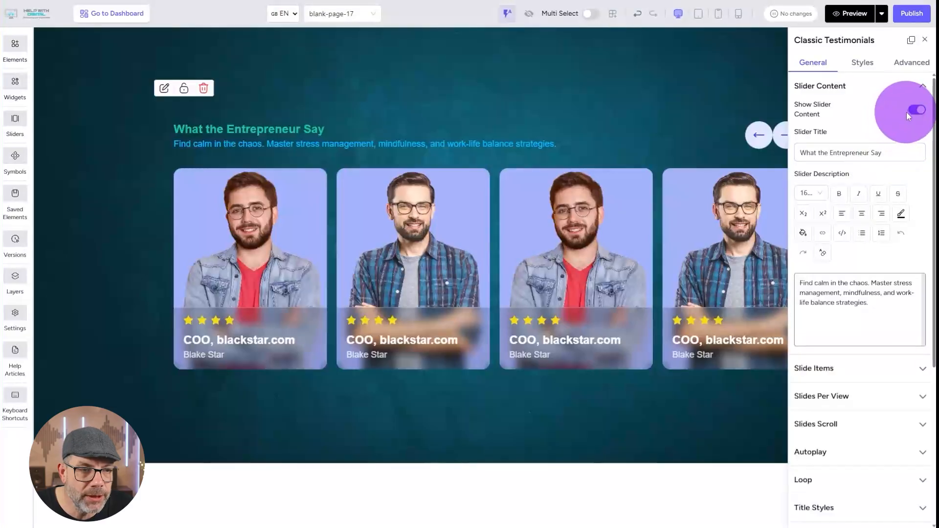
{"action": "left_click", "coordinate": [916, 110]}
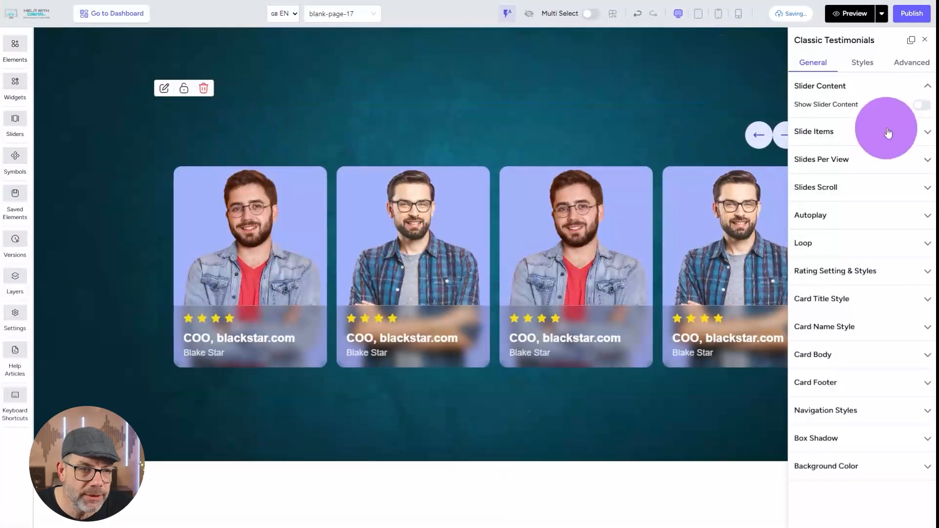
{"action": "left_click", "coordinate": [919, 104]}
{"action": "left_click", "coordinate": [834, 86]}
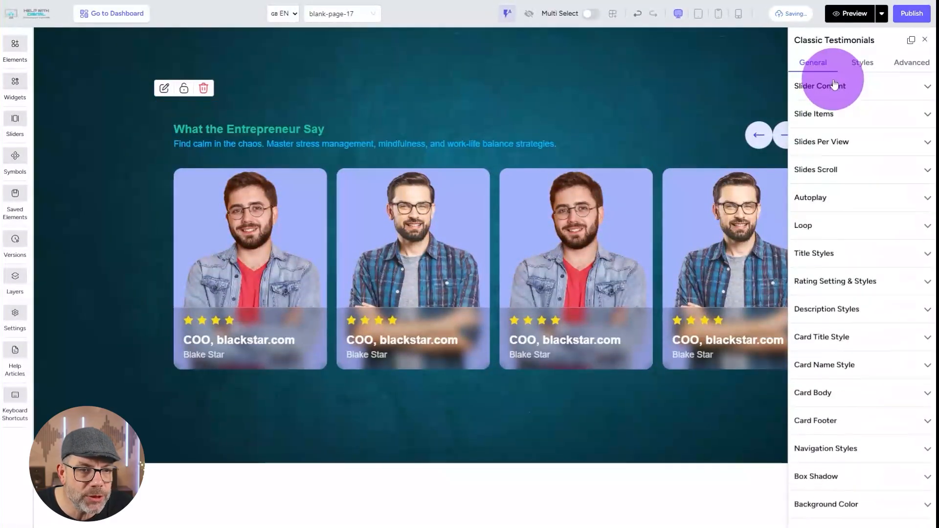
Step: Delete the last two slide items from the testimonials slider
{"action": "left_click", "coordinate": [831, 115]}
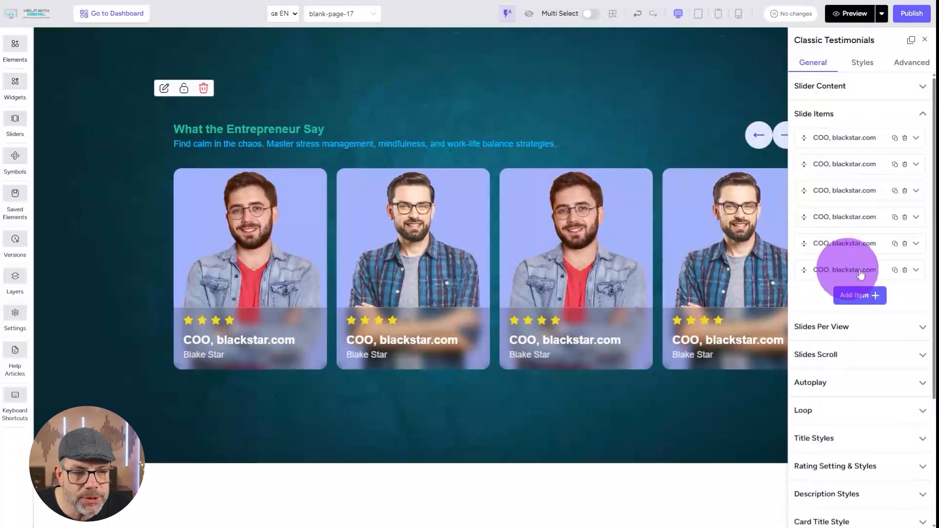
{"action": "left_click", "coordinate": [905, 271]}
{"action": "left_click", "coordinate": [905, 244]}
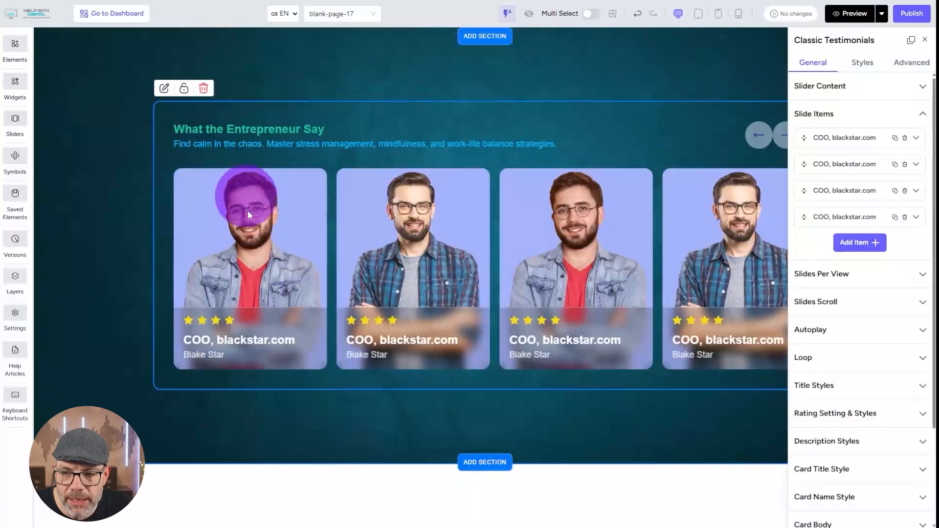
Step: Set the first slide item's title to Founder and replace its name with the founder's full name
{"action": "left_click", "coordinate": [916, 137]}
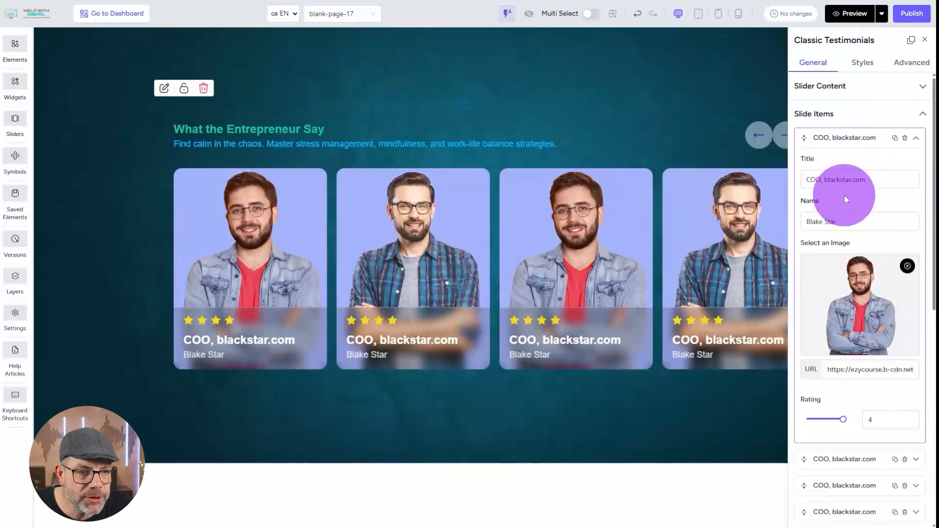
{"action": "left_click_drag", "start_coordinate": [874, 179], "coordinate": [786, 179]}
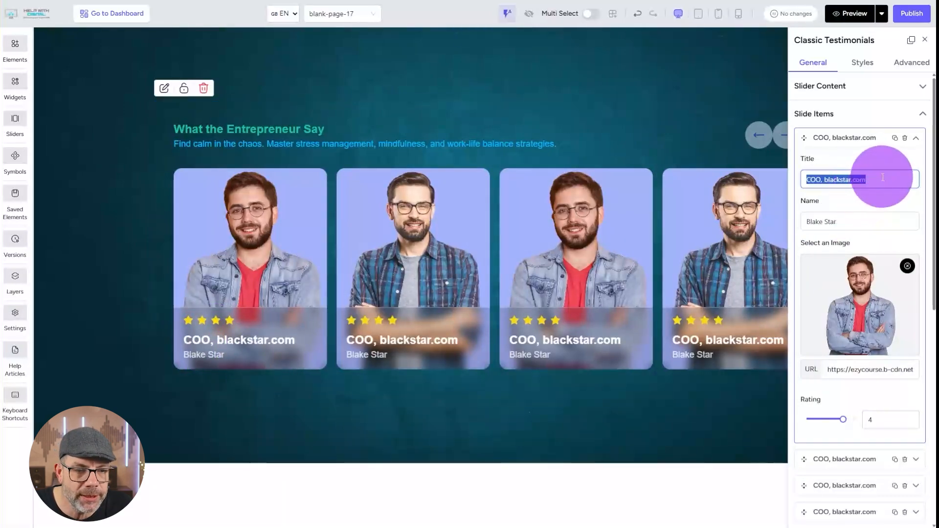
{"action": "type", "text": "Founder"}
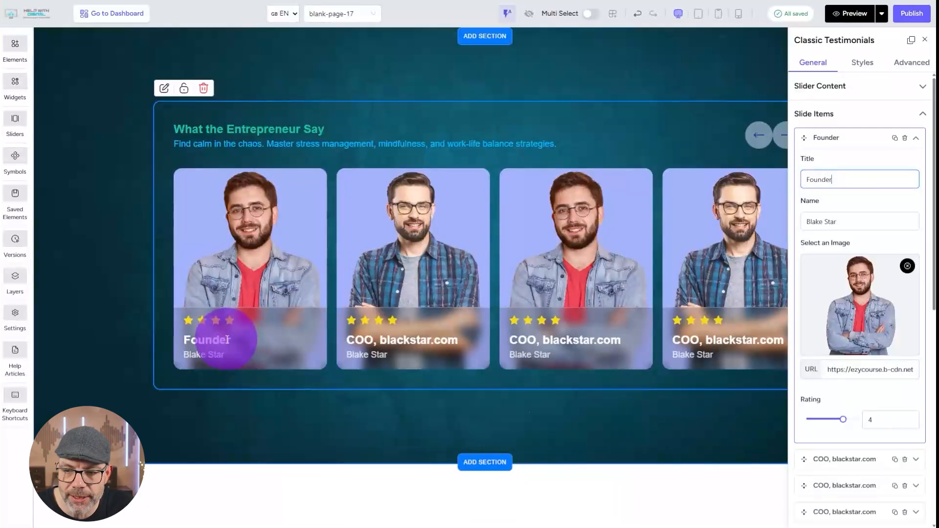
{"action": "left_click_drag", "start_coordinate": [856, 223], "coordinate": [816, 227]}
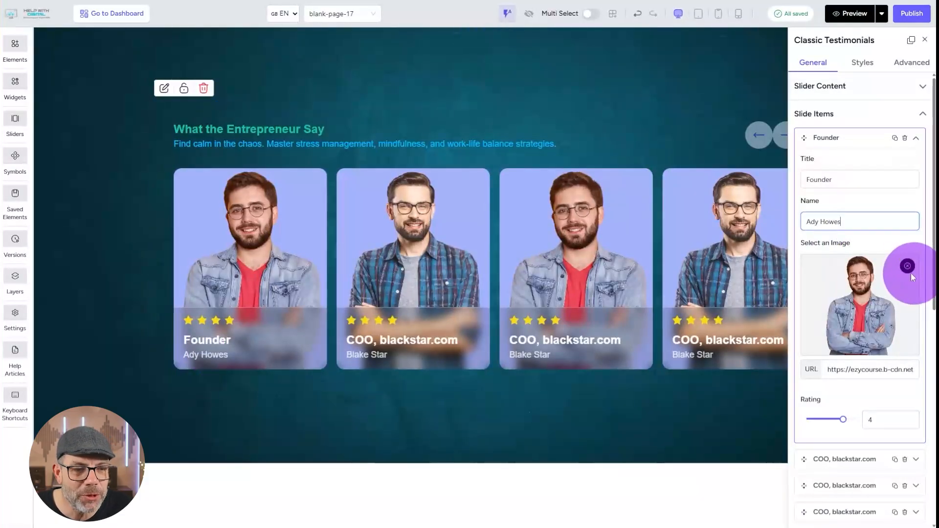
Step: Replace the first slide item's image with the first flat-cap, black T-shirt portrait on page 3 of the image gallery
{"action": "left_click", "coordinate": [907, 266]}
{"action": "left_click", "coordinate": [868, 301]}
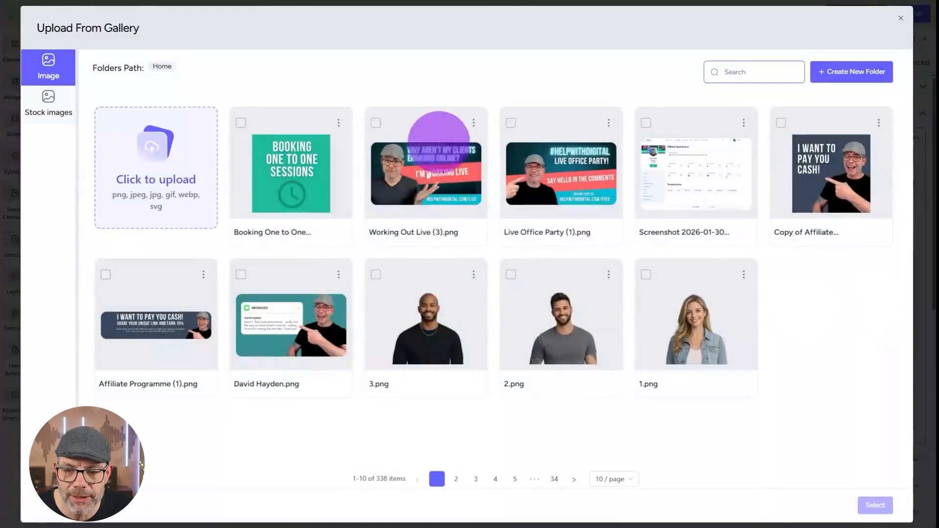
{"action": "left_click", "coordinate": [493, 480]}
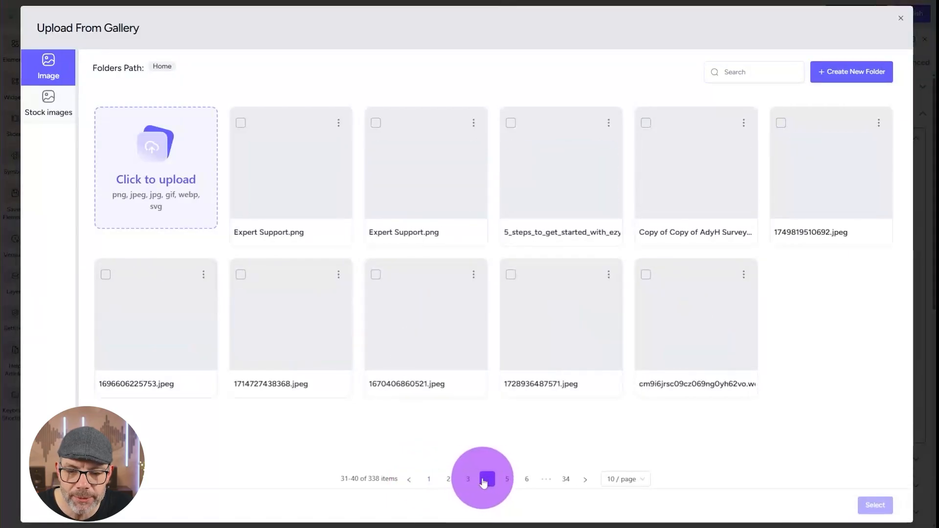
{"action": "left_click", "coordinate": [468, 479]}
{"action": "left_click", "coordinate": [451, 351]}
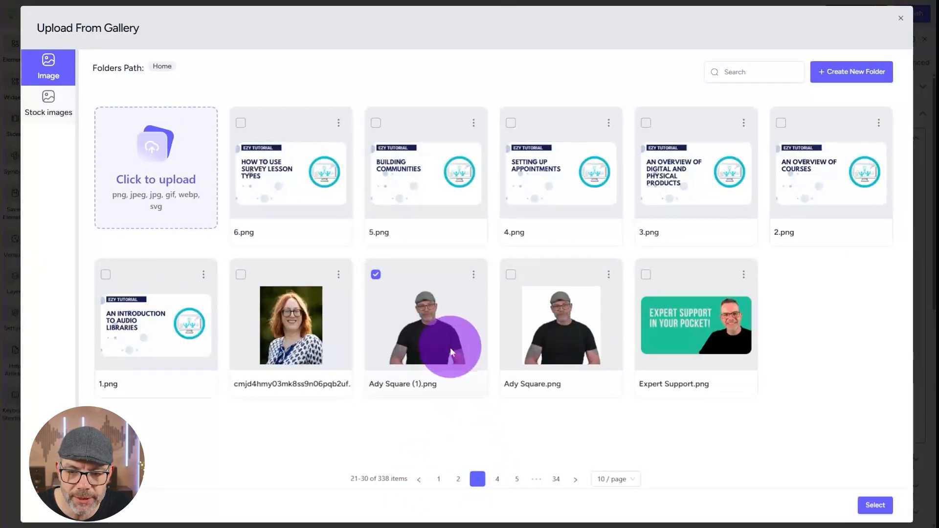
{"action": "left_click", "coordinate": [874, 505]}
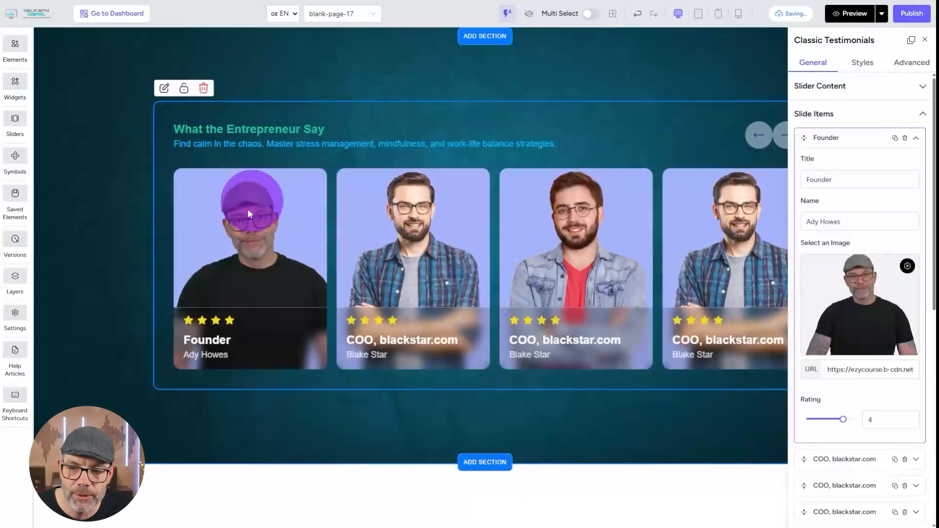
{"action": "left_click", "coordinate": [827, 138]}
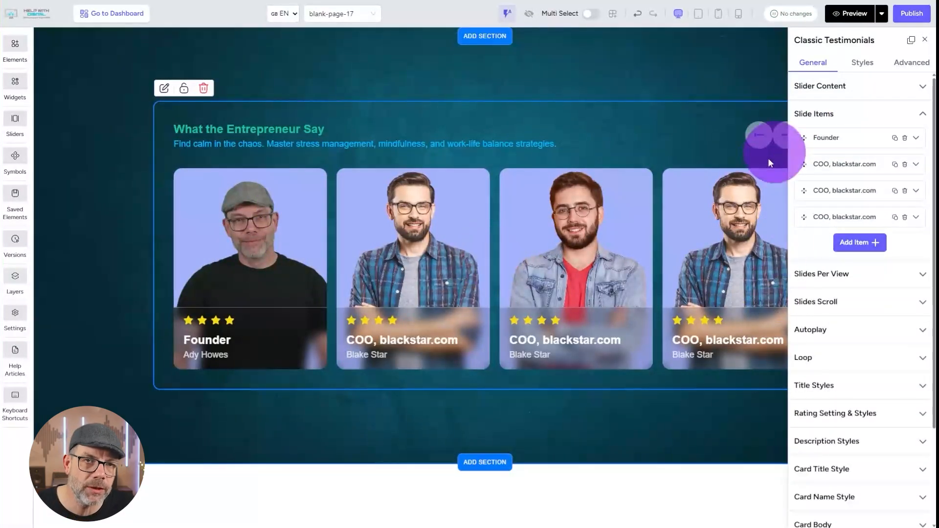
{"action": "left_click", "coordinate": [838, 119]}
{"action": "left_click", "coordinate": [850, 141]}
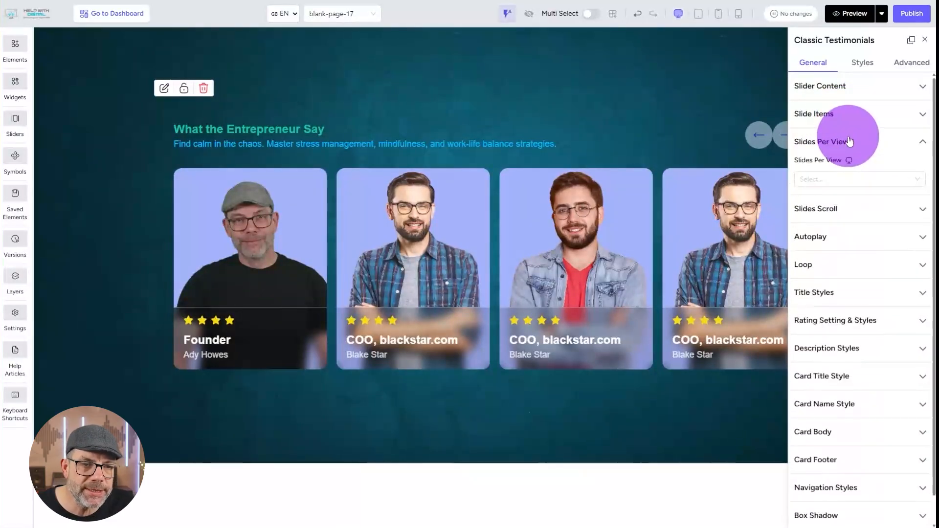
{"action": "left_click", "coordinate": [848, 140]}
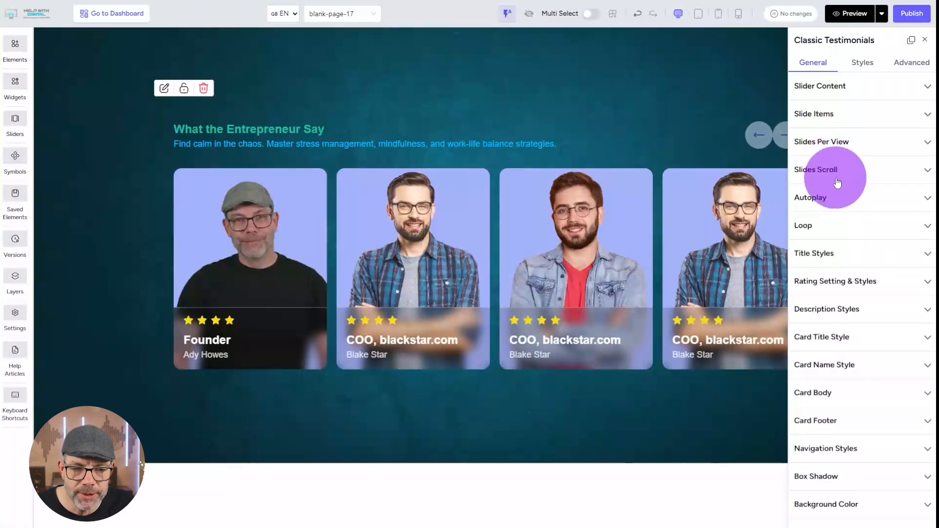
Step: Enlarge the slider title "What the Entrepreneur Say" to a normal-state font size somewhat above 43 px
{"action": "left_click", "coordinate": [836, 256]}
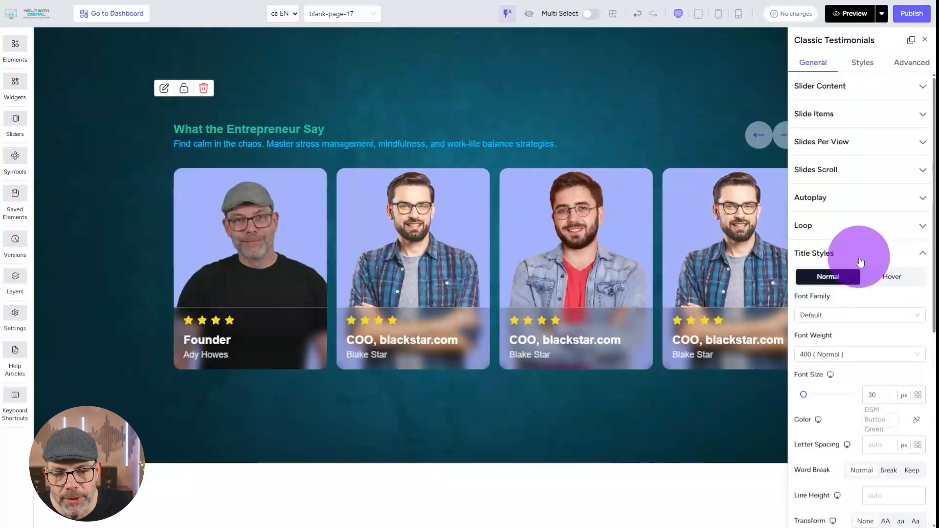
{"action": "scroll", "coordinate": [860, 263], "scroll_direction": "down", "scroll_amount": 1}
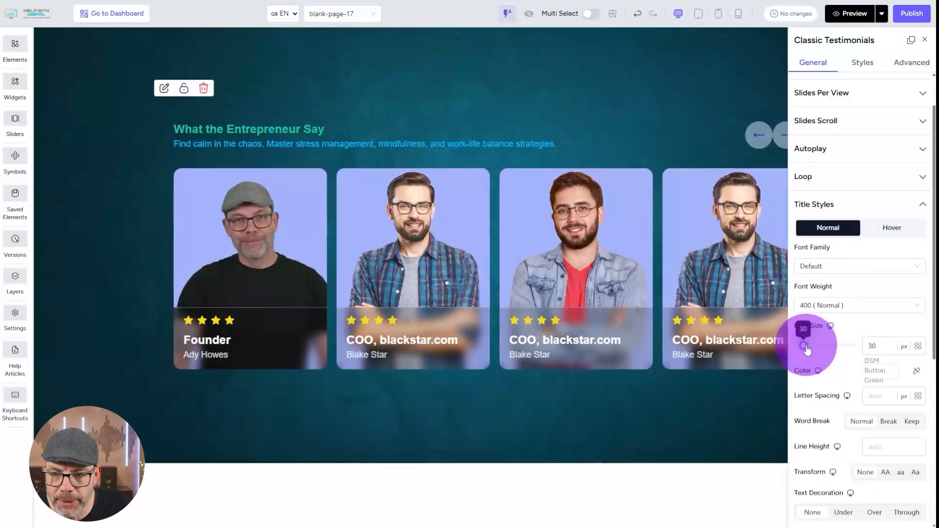
{"action": "left_click_drag", "start_coordinate": [807, 350], "coordinate": [809, 349]}
{"action": "left_click", "coordinate": [195, 145]}
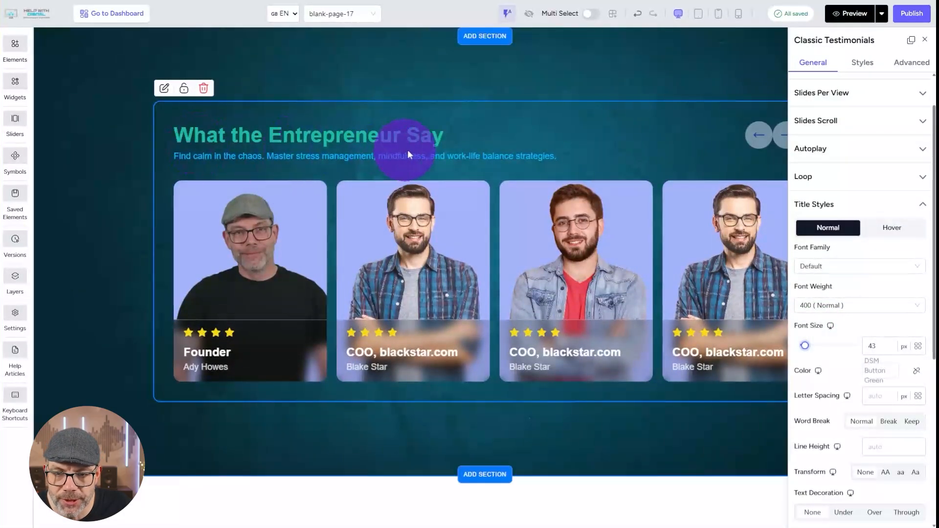
{"action": "left_click", "coordinate": [806, 349]}
{"action": "left_click", "coordinate": [815, 204]}
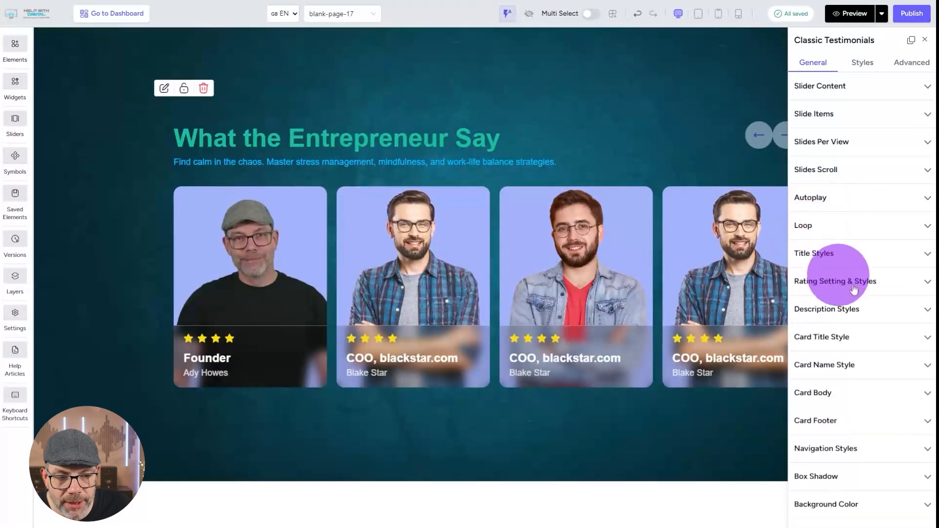
Step: Enlarge the card titles' font size, trying 42 px before stepping it down to a moderately smaller size
{"action": "left_click", "coordinate": [832, 341]}
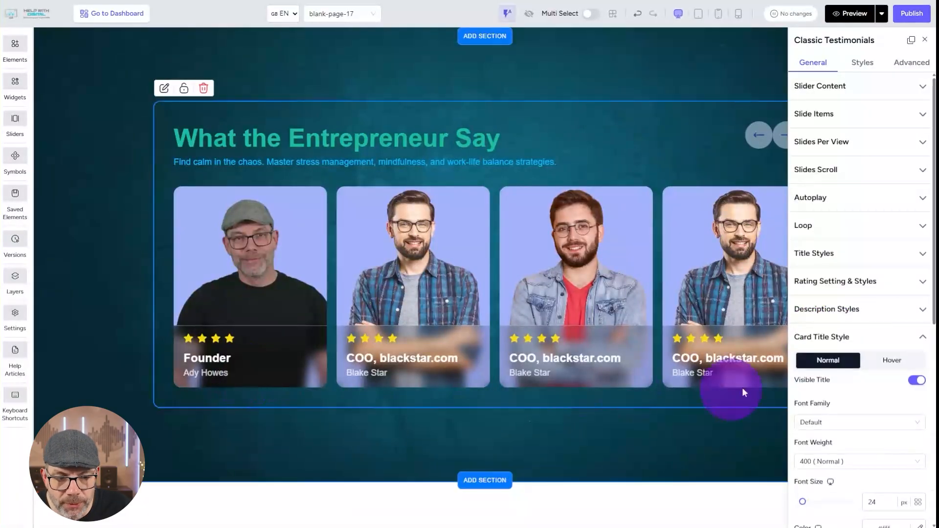
{"action": "scroll", "coordinate": [826, 407], "scroll_direction": "down", "scroll_amount": 1}
{"action": "scroll", "coordinate": [826, 407], "scroll_direction": "down", "scroll_amount": 2}
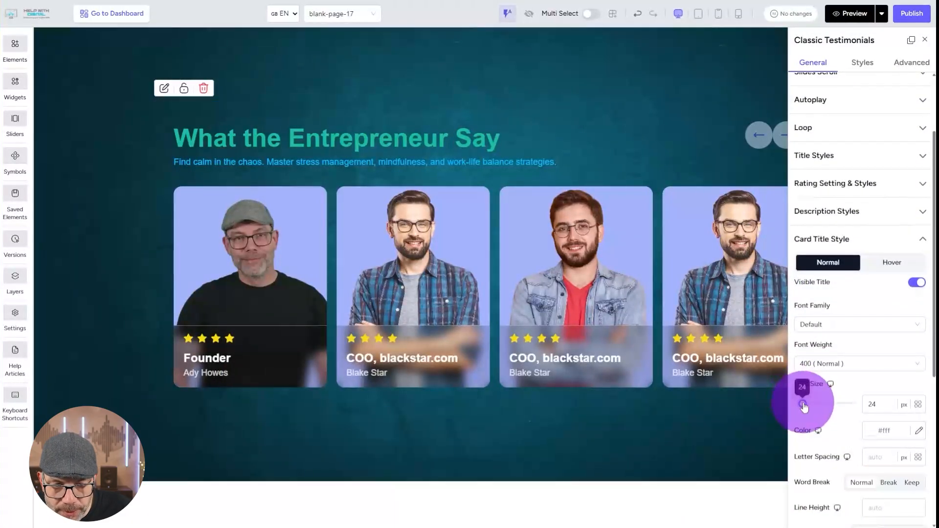
{"action": "left_click_drag", "start_coordinate": [803, 405], "coordinate": [805, 404]}
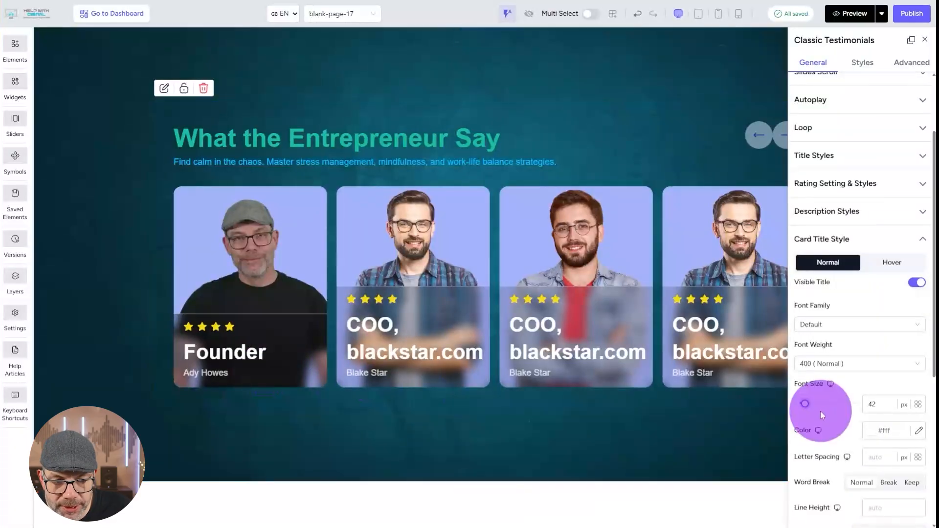
{"action": "left_click", "coordinate": [882, 407]}
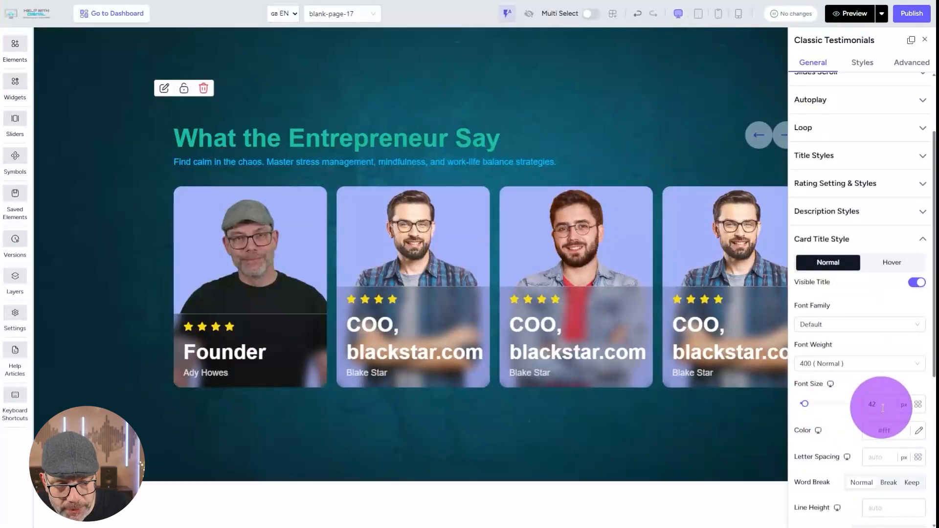
{"action": "key", "text": "Down"}
{"action": "key", "text": "Down"}
{"action": "key", "text": "Down"}
{"action": "key", "text": "Down"}
{"action": "key", "text": "Down"}
{"action": "key", "text": "Down"}
{"action": "key", "text": "Down"}
Step: Set the font size of the names on the testimonial cards to 24 px
{"action": "scroll", "coordinate": [874, 406], "scroll_direction": "down", "scroll_amount": 8}
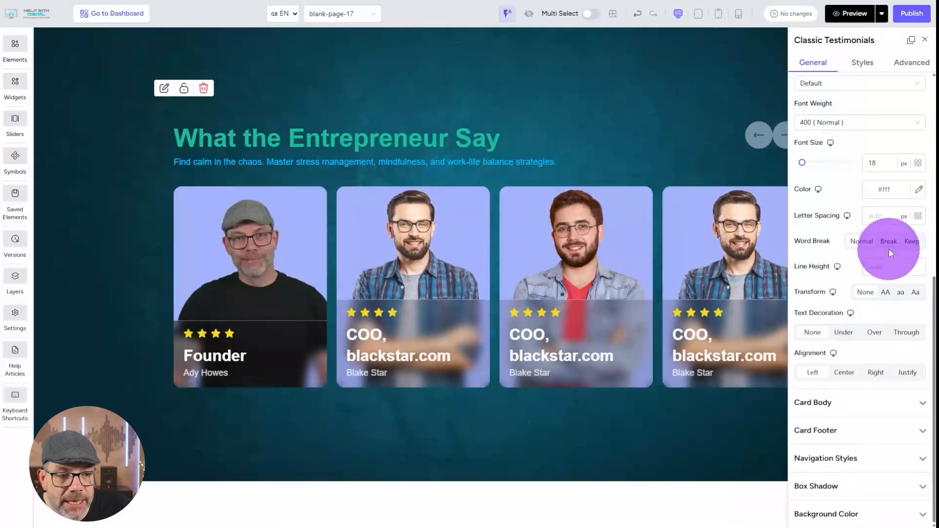
{"action": "double_click", "coordinate": [883, 158]}
{"action": "type", "text": "24"}
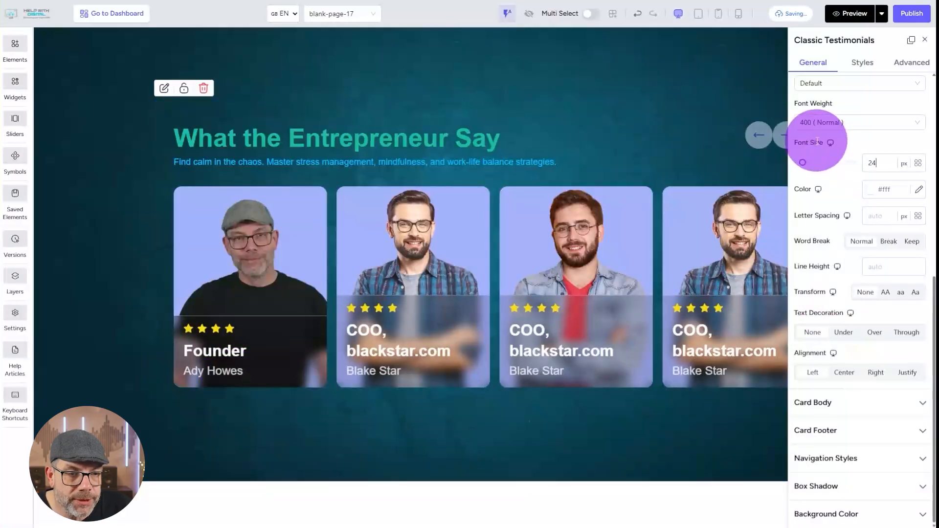
Step: Set the normal background colour of the card body to DSM Accent Orange
{"action": "left_click", "coordinate": [825, 403]}
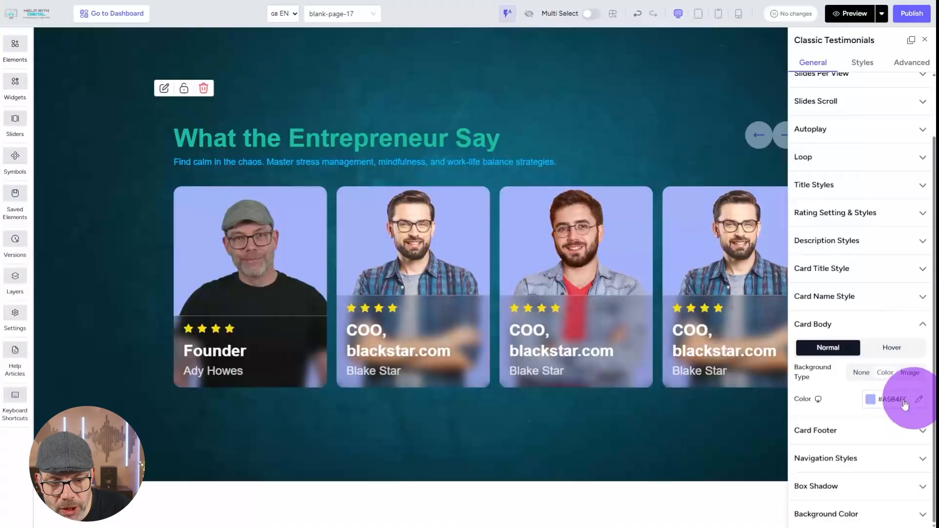
{"action": "left_click", "coordinate": [918, 399]}
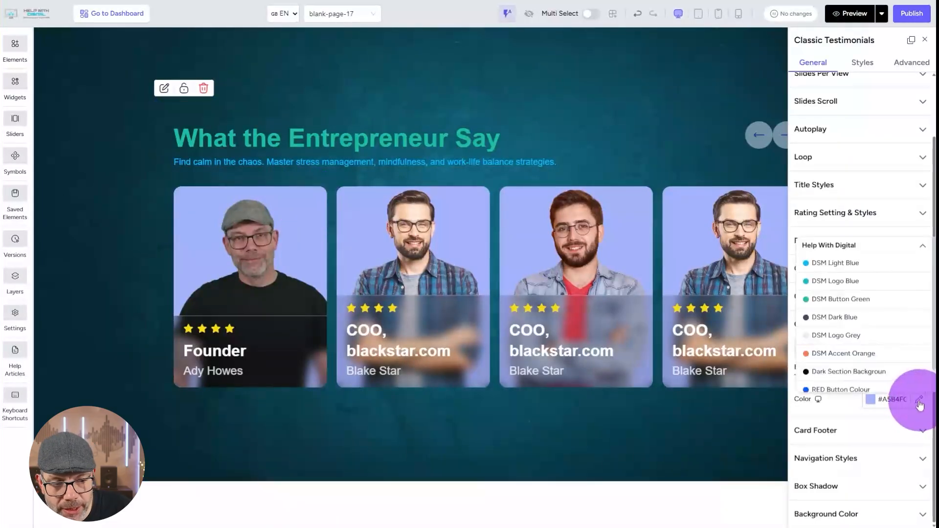
{"action": "left_click", "coordinate": [824, 361]}
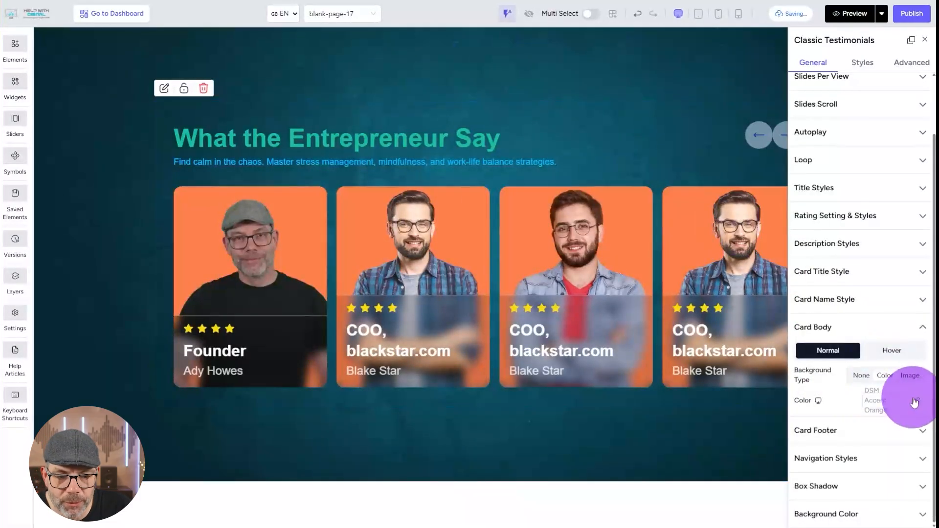
{"action": "left_click", "coordinate": [814, 326]}
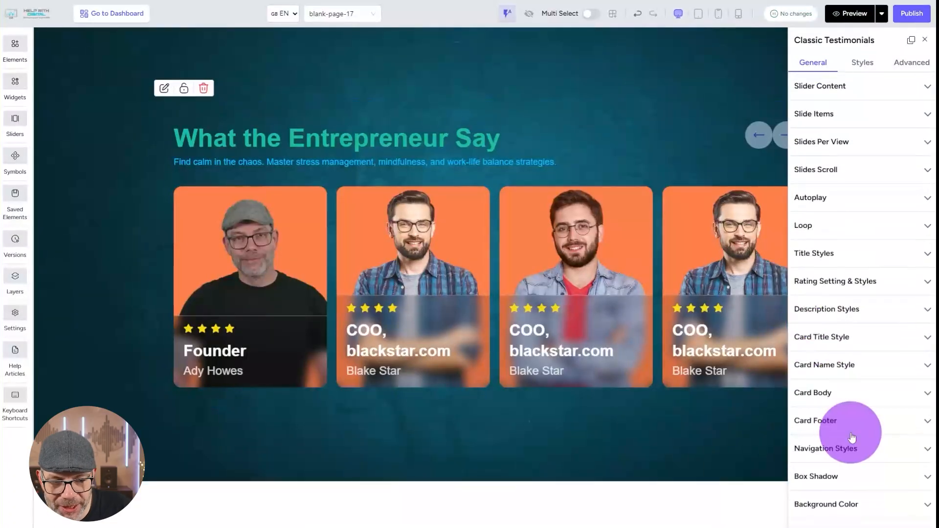
Step: Hide the footer on the testimonial cards and close the slider's settings
{"action": "left_click", "coordinate": [833, 425]}
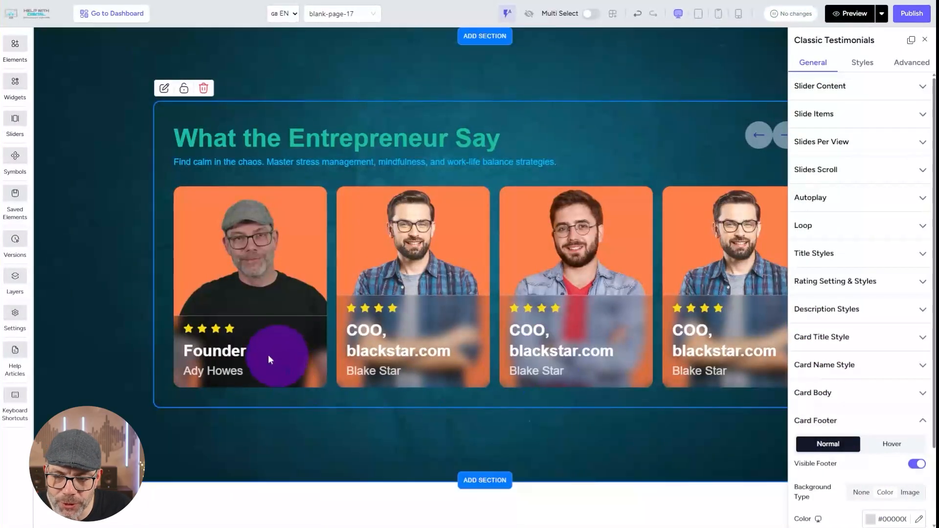
{"action": "left_click", "coordinate": [919, 466]}
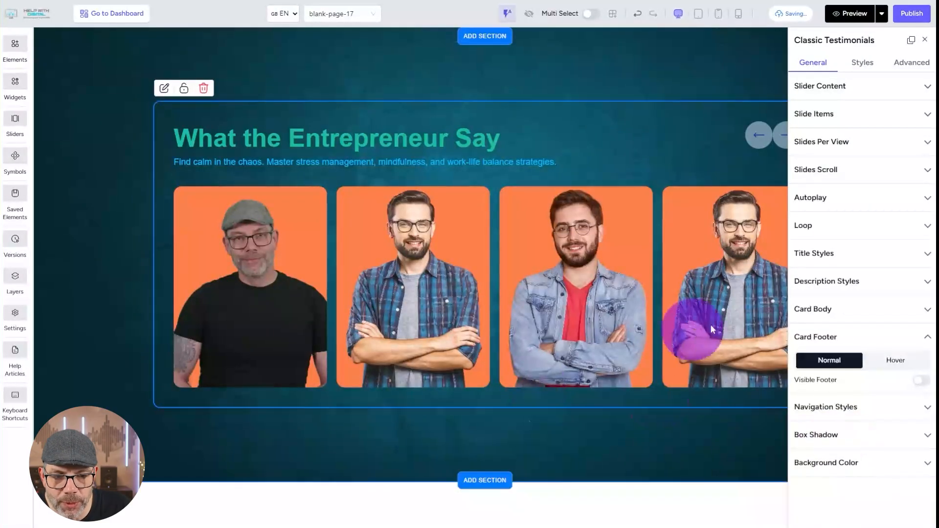
{"action": "left_click", "coordinate": [925, 40]}
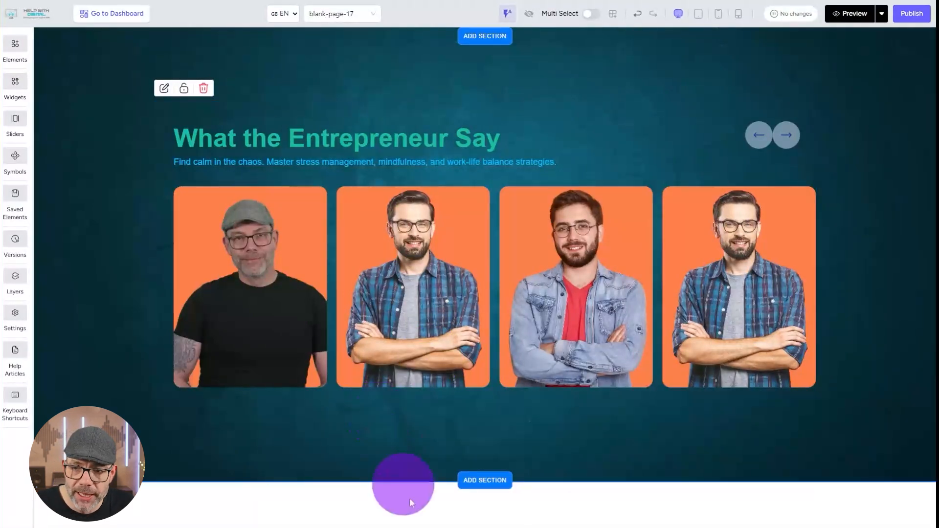
Step: Add a blank section below the testimonials section and place a Modern Profile slider in it
{"action": "left_click", "coordinate": [477, 482]}
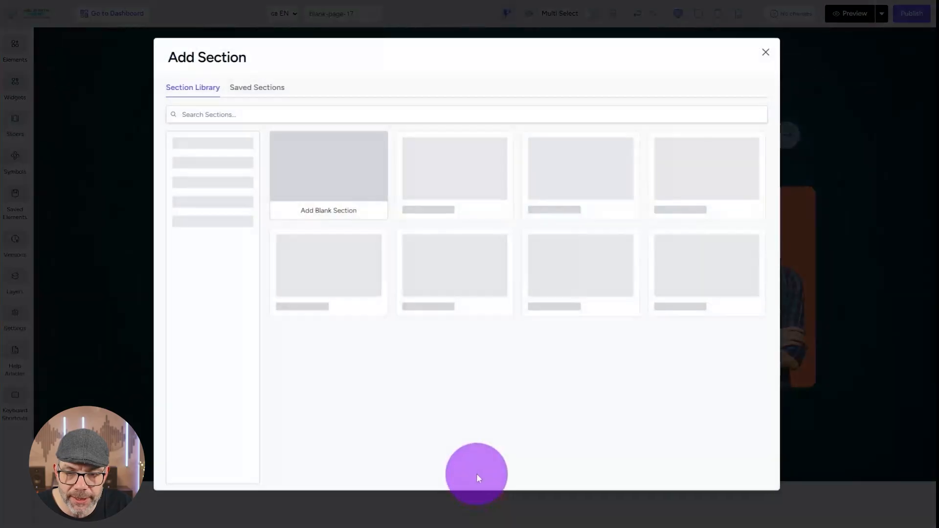
{"action": "left_click", "coordinate": [380, 237]}
{"action": "scroll", "coordinate": [478, 462], "scroll_direction": "down", "scroll_amount": 8}
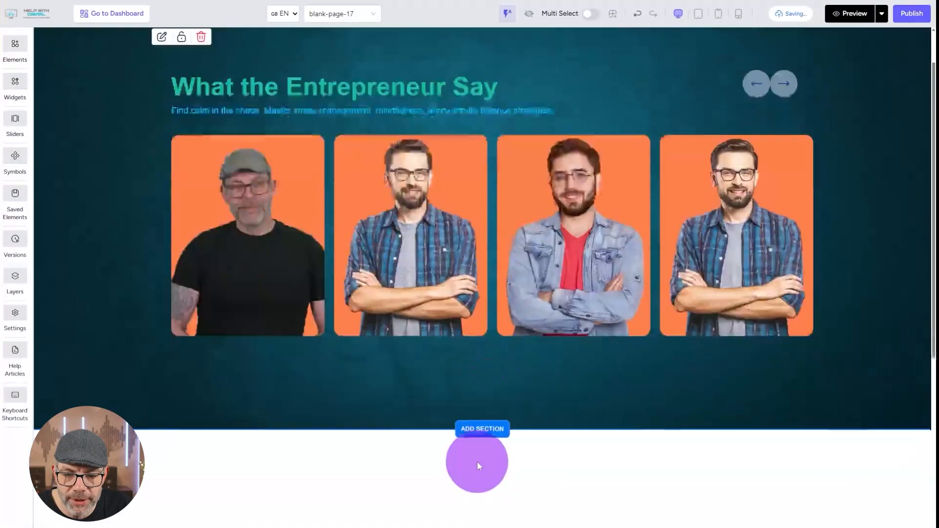
{"action": "left_click", "coordinate": [15, 122]}
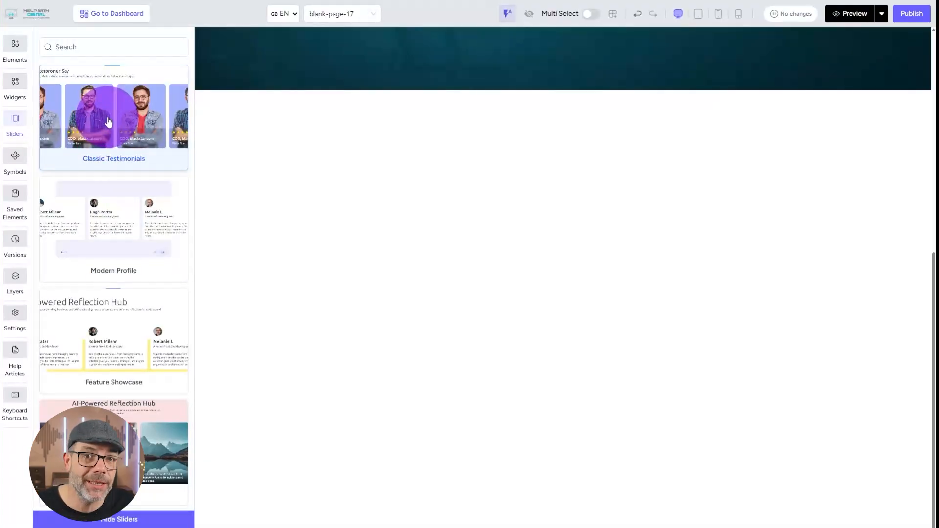
{"action": "left_click_drag", "start_coordinate": [79, 214], "coordinate": [177, 175]}
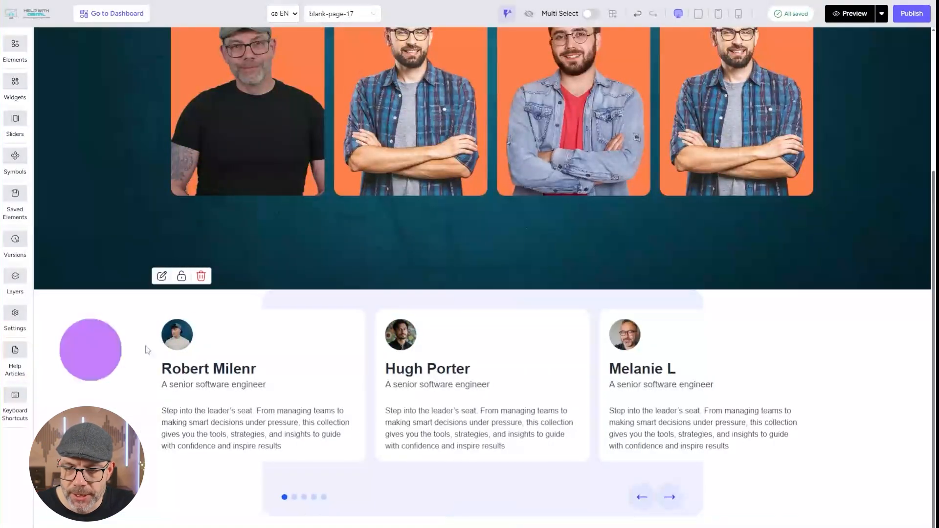
Step: Give the Modern Profile slider's section equal padding of 101 px on all sides
{"action": "left_click", "coordinate": [293, 346]}
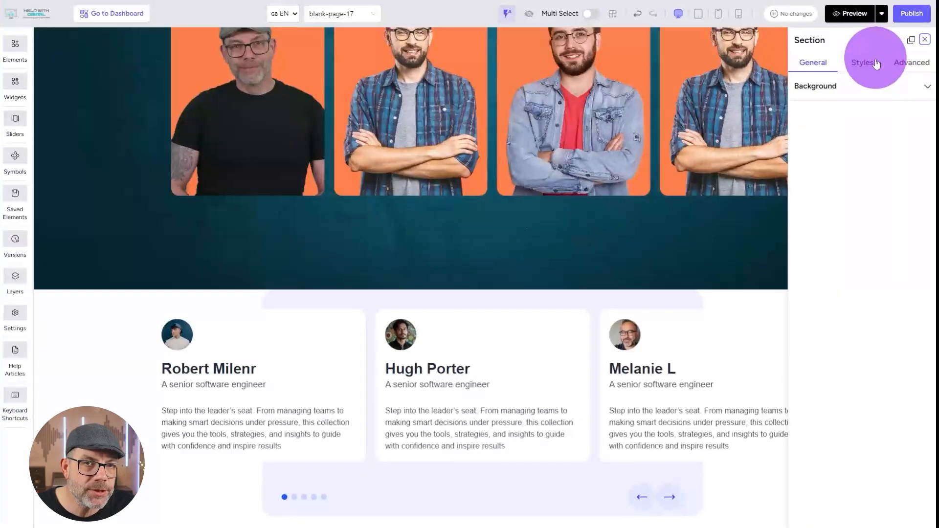
{"action": "left_click", "coordinate": [875, 63]}
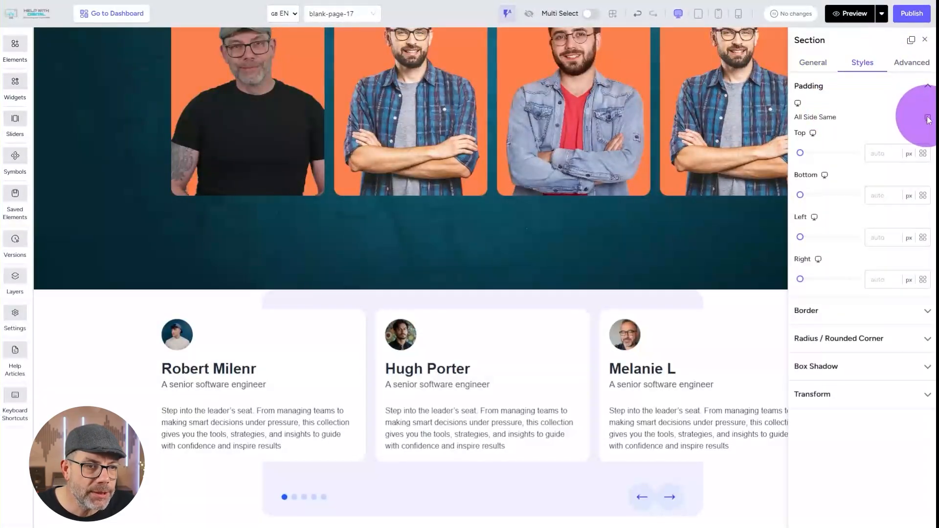
{"action": "left_click_drag", "start_coordinate": [802, 154], "coordinate": [810, 149]}
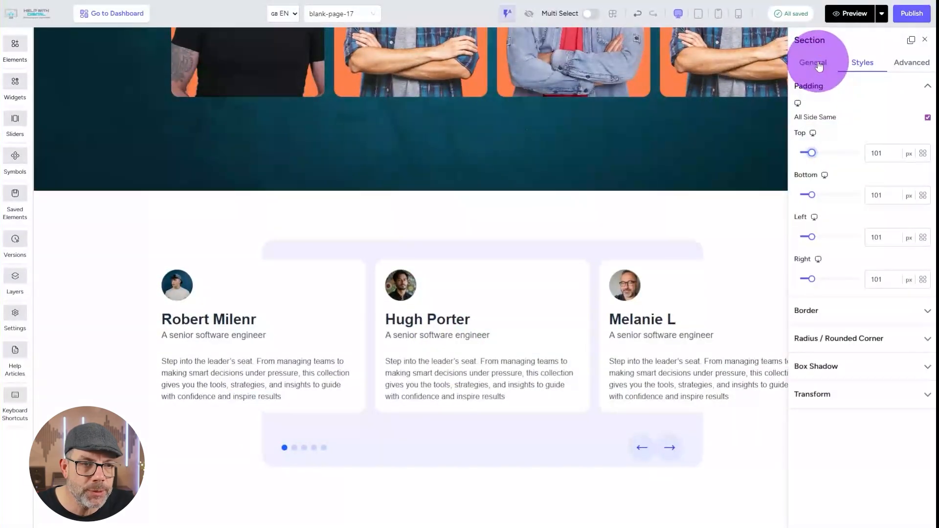
Step: Delete the fifth slide item from the Modern Profile slider
{"action": "left_click", "coordinate": [813, 62]}
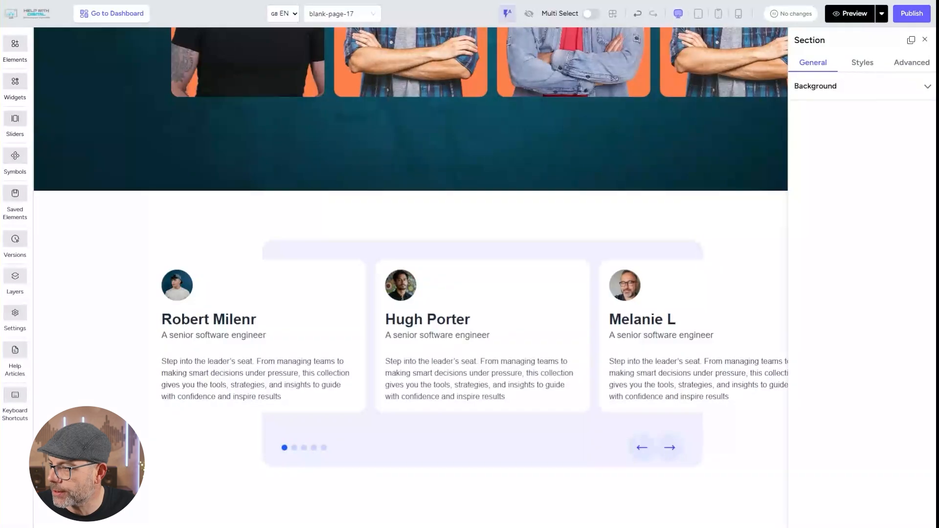
{"action": "left_click", "coordinate": [323, 288]}
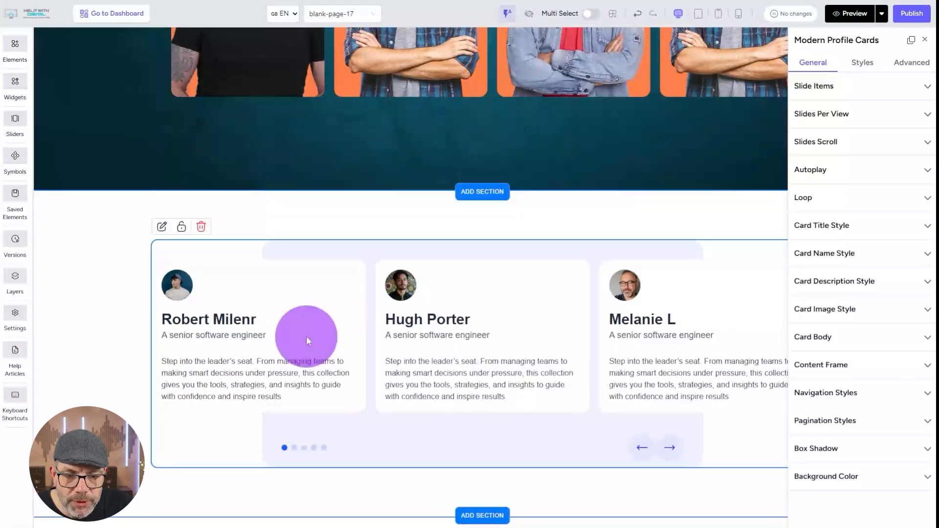
{"action": "left_click", "coordinate": [847, 84]}
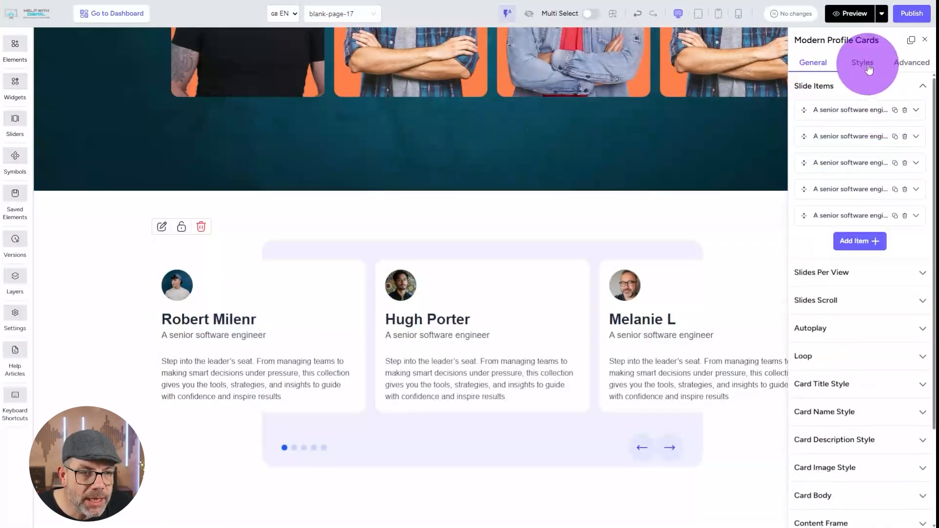
{"action": "left_click", "coordinate": [904, 215]}
{"action": "left_click", "coordinate": [912, 190]}
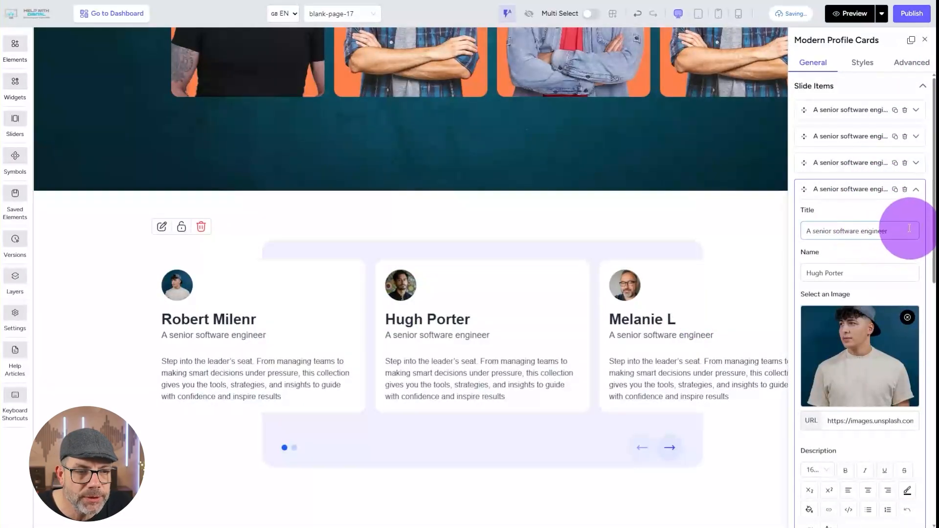
{"action": "left_click_drag", "start_coordinate": [887, 231], "coordinate": [834, 232]}
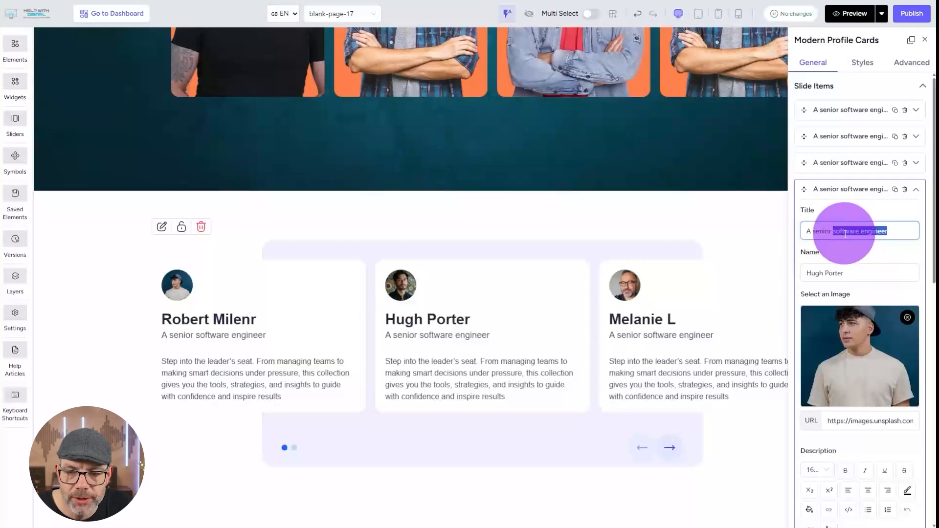
{"action": "left_click", "coordinate": [909, 228]}
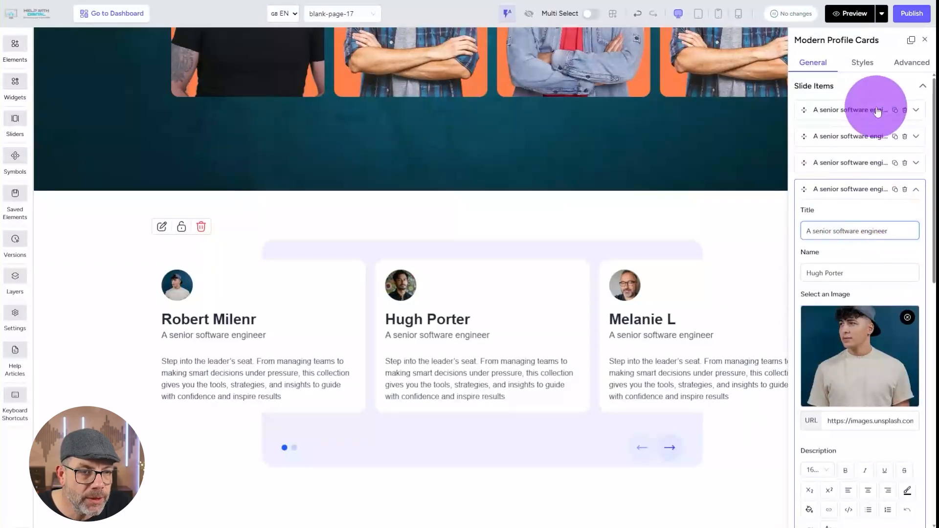
Step: Set the first slide item's title to "Founder HelpwithDigital.com" and replace its name with the founder's full name
{"action": "left_click", "coordinate": [903, 110]}
{"action": "left_click_drag", "start_coordinate": [898, 150], "coordinate": [776, 152]}
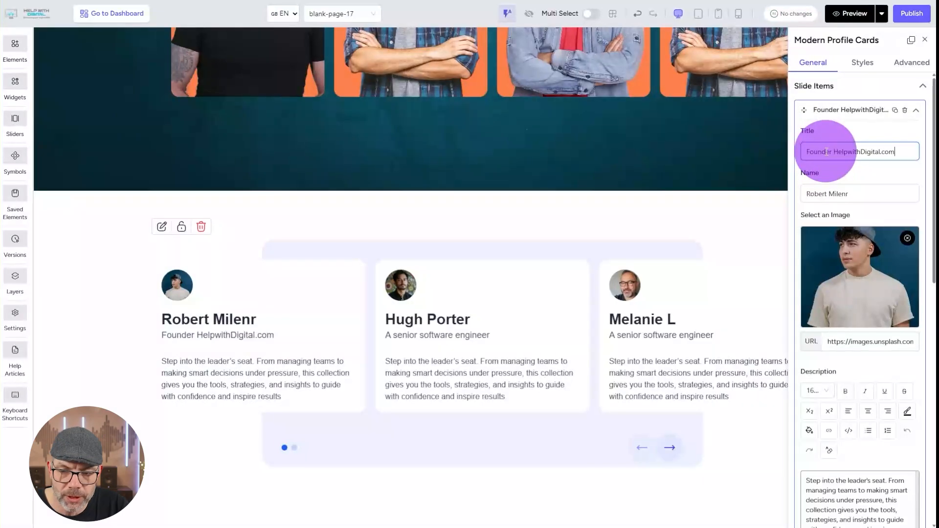
{"action": "left_click_drag", "start_coordinate": [869, 193], "coordinate": [811, 194]}
{"action": "type", "text": "Ady Howes"}
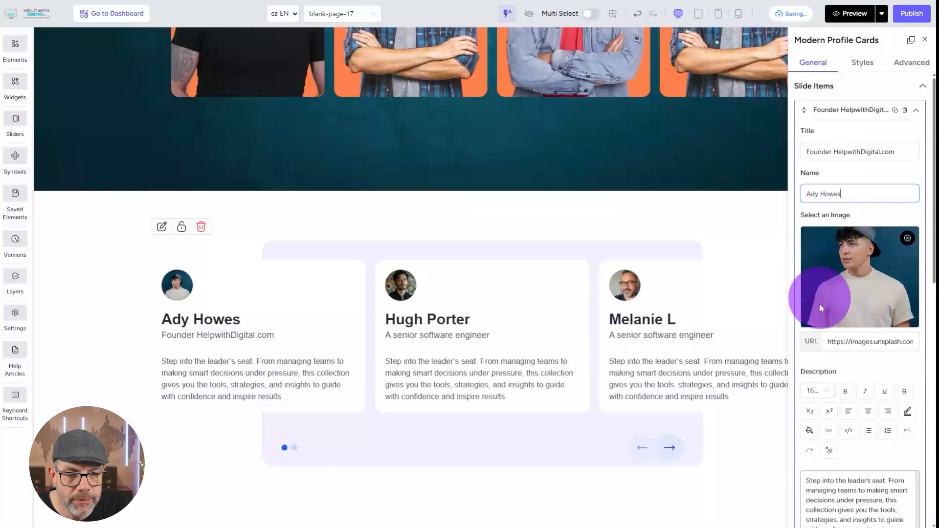
Step: Replace the first slide item's description with "This is a description just here."
{"action": "scroll", "coordinate": [821, 478], "scroll_direction": "down", "scroll_amount": 2}
{"action": "left_click", "coordinate": [835, 403]}
{"action": "key", "text": "ctrl+a"}
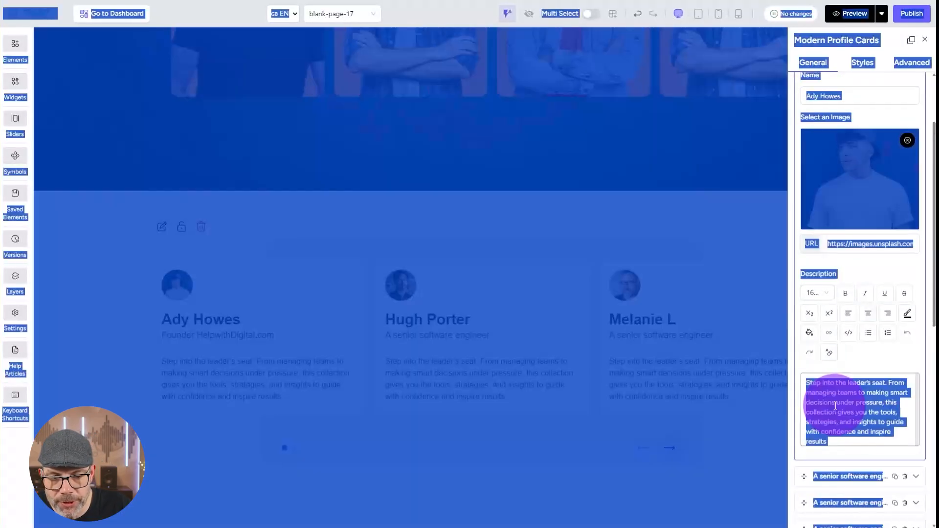
{"action": "left_click", "coordinate": [835, 402]}
{"action": "left_click_drag", "start_coordinate": [808, 383], "coordinate": [809, 435]}
{"action": "type", "text": "This is a description just here."}
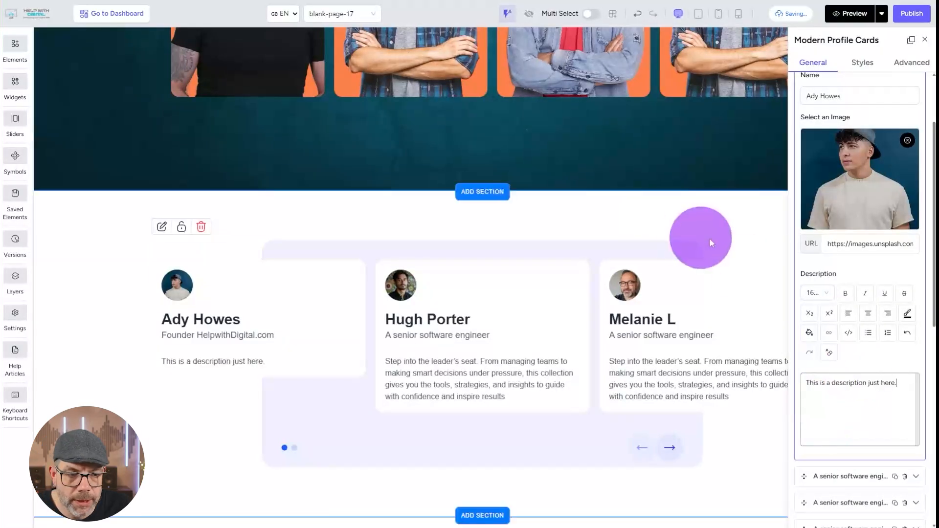
Step: Replace the first slide item's image with the gallery photo of the man in a grey cap and black T-shirt
{"action": "left_click", "coordinate": [907, 140]}
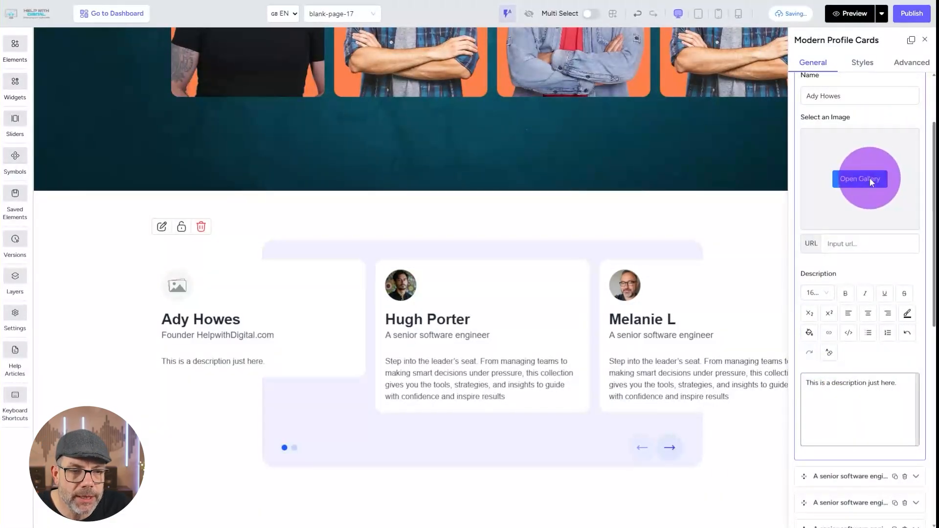
{"action": "left_click", "coordinate": [860, 179]}
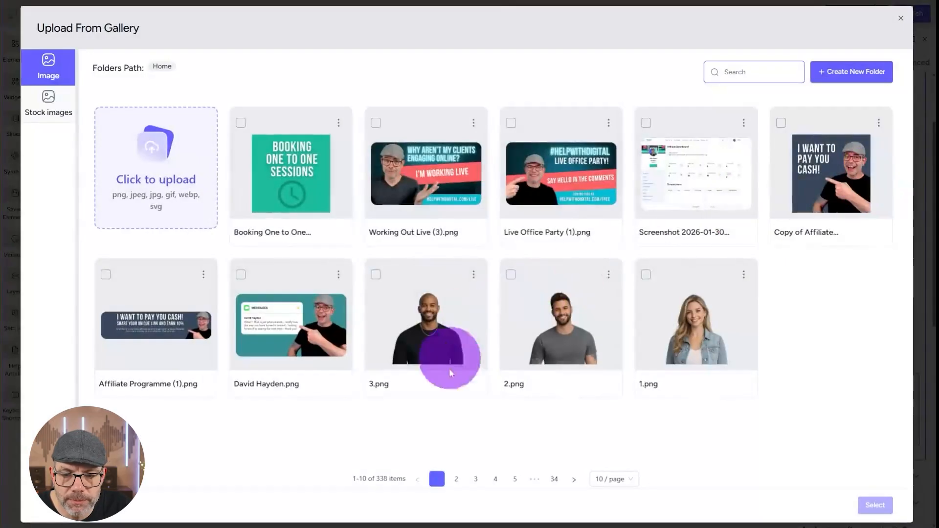
{"action": "left_click", "coordinate": [475, 481]}
{"action": "left_click", "coordinate": [441, 342]}
{"action": "left_click", "coordinate": [874, 504]}
{"action": "left_click", "coordinate": [182, 333]}
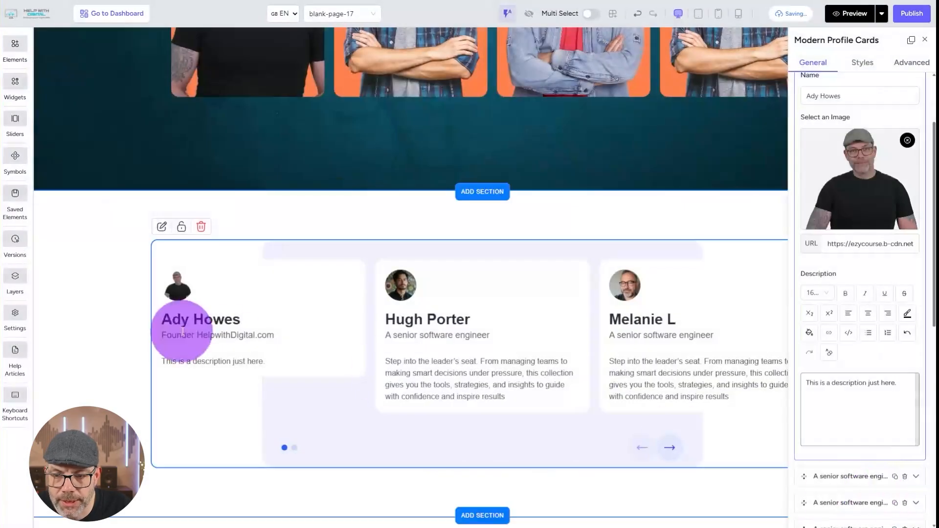
Step: Set the card title font size to 27 px in the Modern Profile slider
{"action": "scroll", "coordinate": [848, 377], "scroll_direction": "down", "scroll_amount": 3}
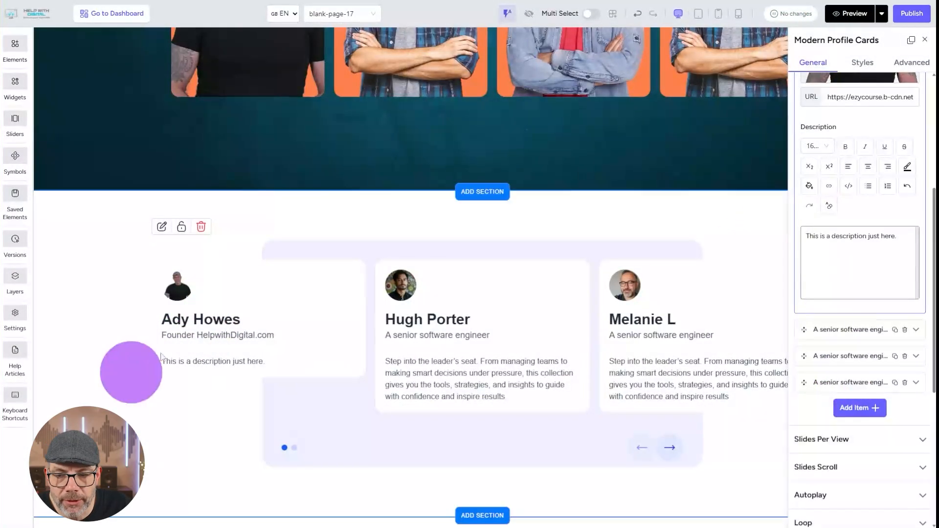
{"action": "scroll", "coordinate": [832, 271], "scroll_direction": "down", "scroll_amount": 6}
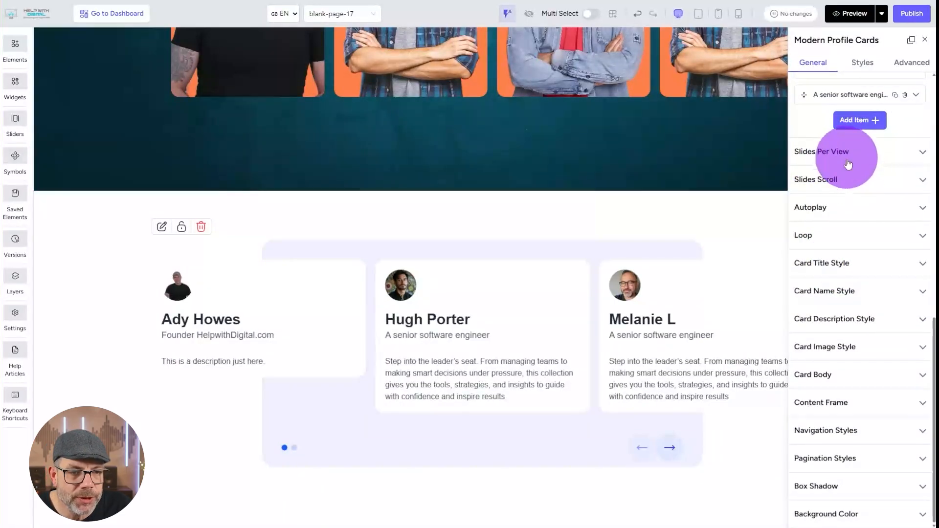
{"action": "left_click", "coordinate": [871, 263]}
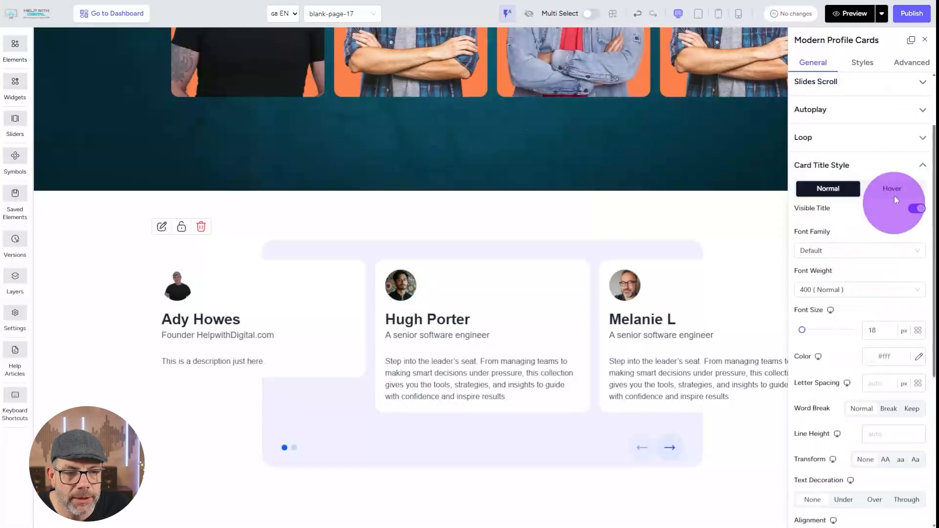
{"action": "scroll", "coordinate": [862, 202], "scroll_direction": "down", "scroll_amount": 1}
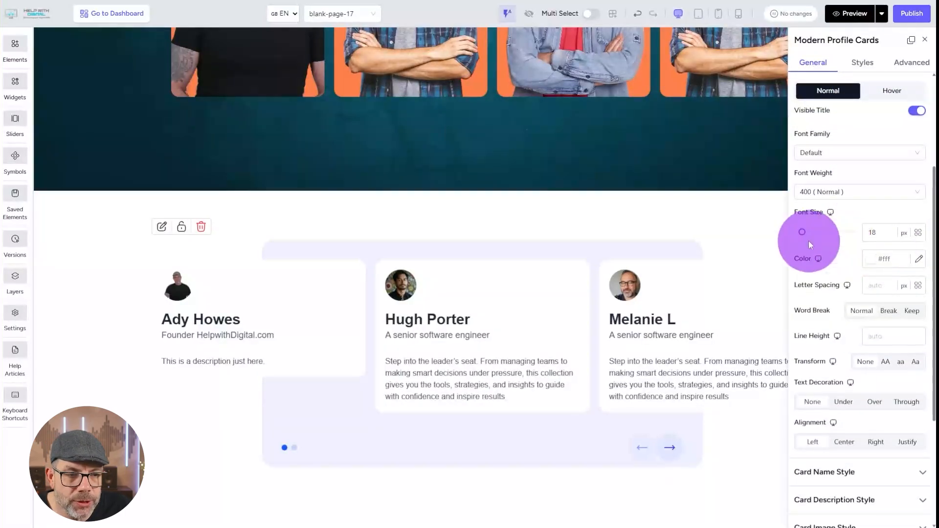
{"action": "left_click_drag", "start_coordinate": [802, 237], "coordinate": [803, 236]}
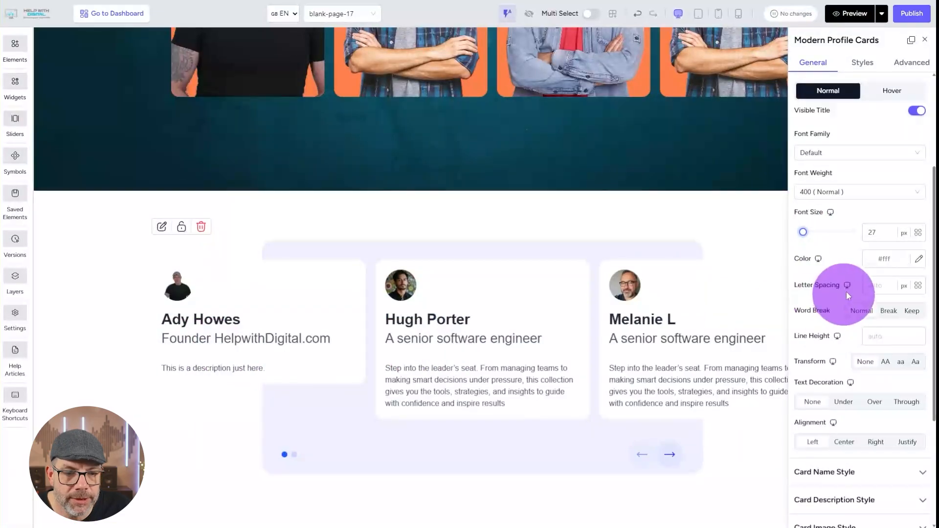
Step: Set the card name font size to 36 px and its colour to DSM Logo Blue
{"action": "scroll", "coordinate": [855, 272], "scroll_direction": "down", "scroll_amount": 3}
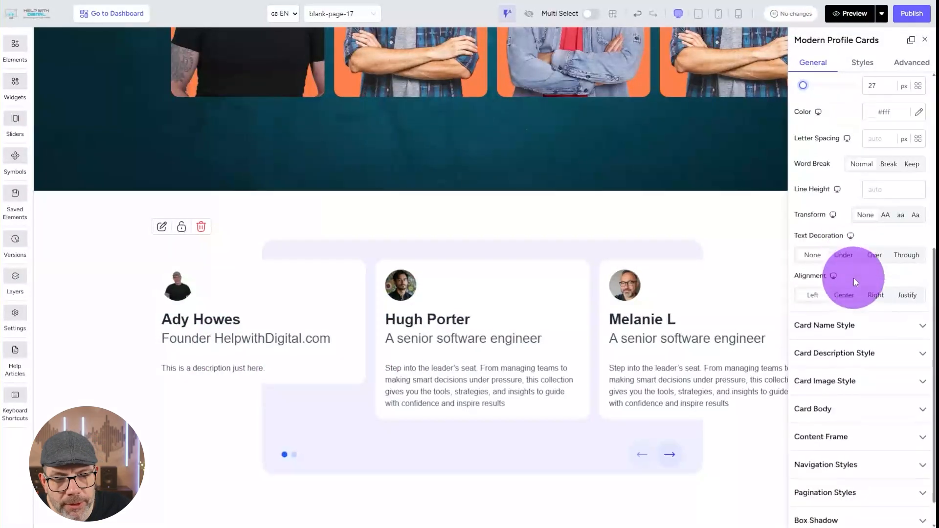
{"action": "left_click", "coordinate": [826, 327]}
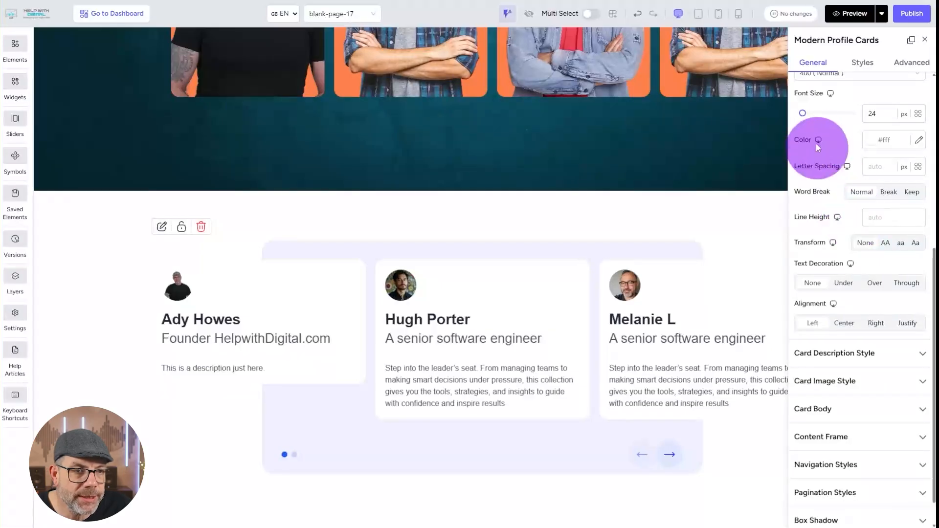
{"action": "key", "text": "Up"}
{"action": "key", "text": "Up"}
{"action": "key", "text": "Up"}
{"action": "key", "text": "Up"}
{"action": "key", "text": "Up"}
{"action": "key", "text": "Up"}
{"action": "key", "text": "Up"}
{"action": "key", "text": "Up"}
{"action": "key", "text": "Up"}
{"action": "key", "text": "Up"}
{"action": "key", "text": "Up"}
{"action": "key", "text": "Up"}
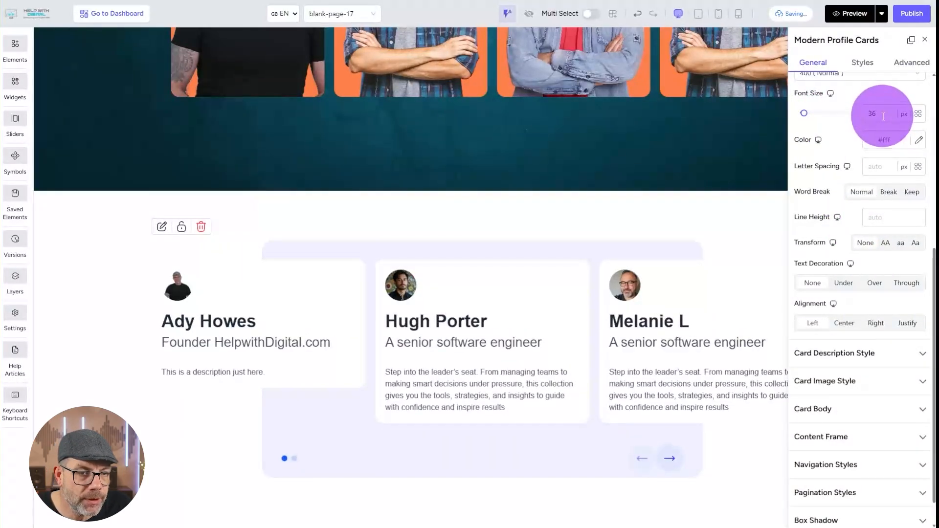
{"action": "left_click", "coordinate": [918, 142]}
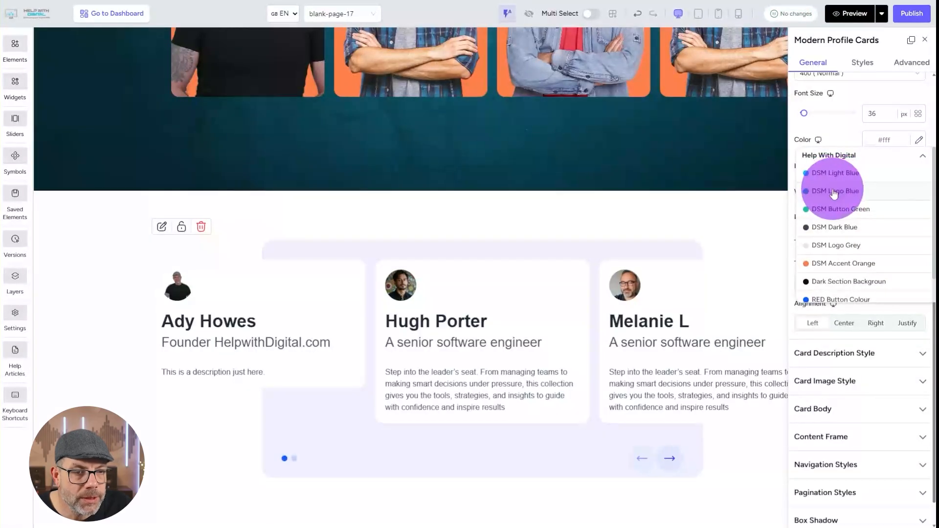
{"action": "left_click", "coordinate": [834, 191]}
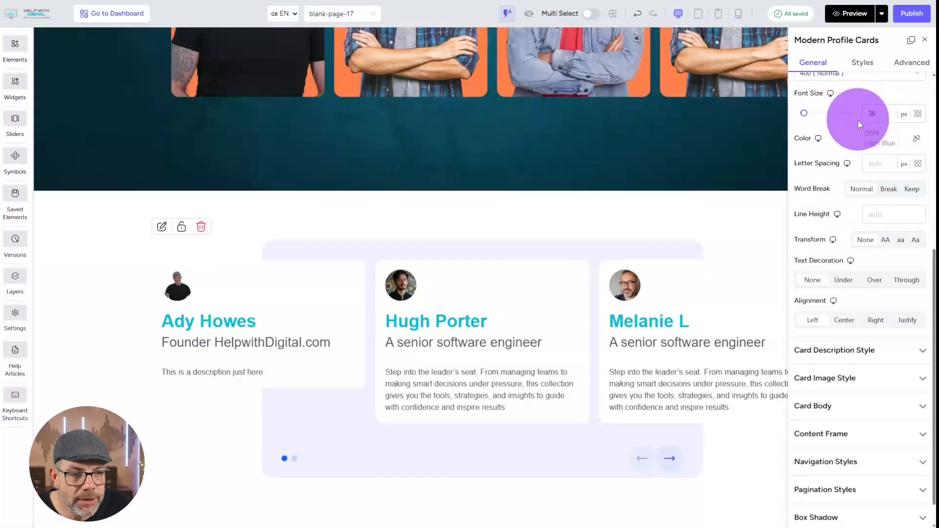
Step: Set the card description font size to 21 px
{"action": "scroll", "coordinate": [858, 137], "scroll_direction": "down", "scroll_amount": 1}
{"action": "left_click", "coordinate": [831, 318]}
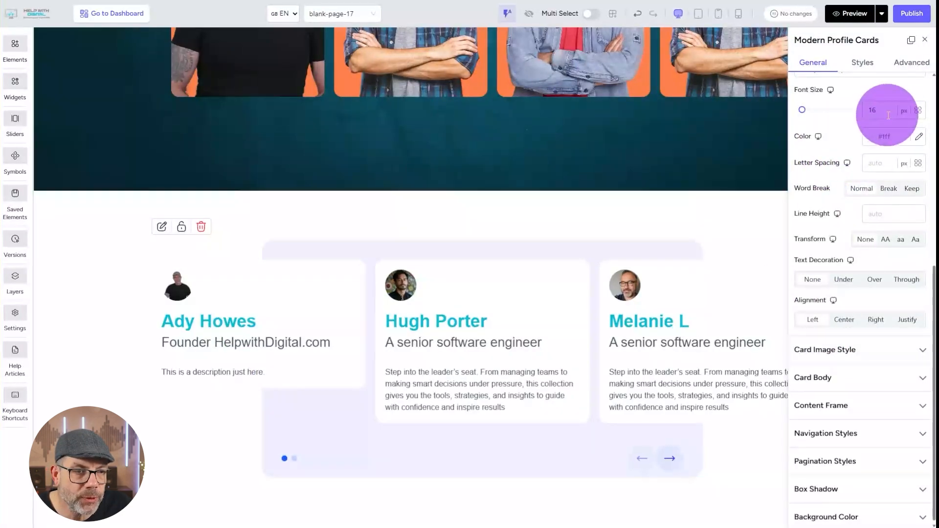
{"action": "key", "text": "Up"}
{"action": "key", "text": "Up"}
{"action": "key", "text": "Up"}
{"action": "key", "text": "Up"}
{"action": "key", "text": "Up"}
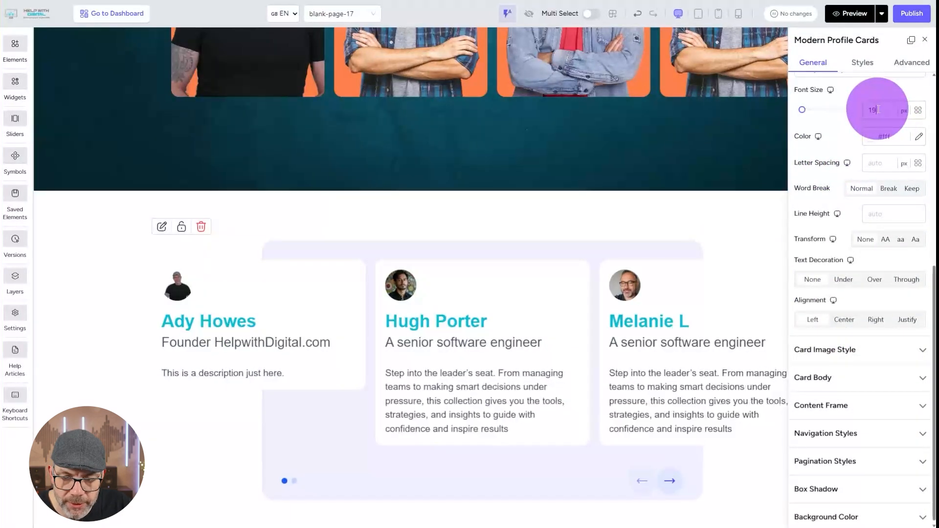
Step: Try a max width of 166 px and a border radius of 1000 px on the card images
{"action": "scroll", "coordinate": [816, 357], "scroll_direction": "down", "scroll_amount": 1}
{"action": "left_click", "coordinate": [815, 348]}
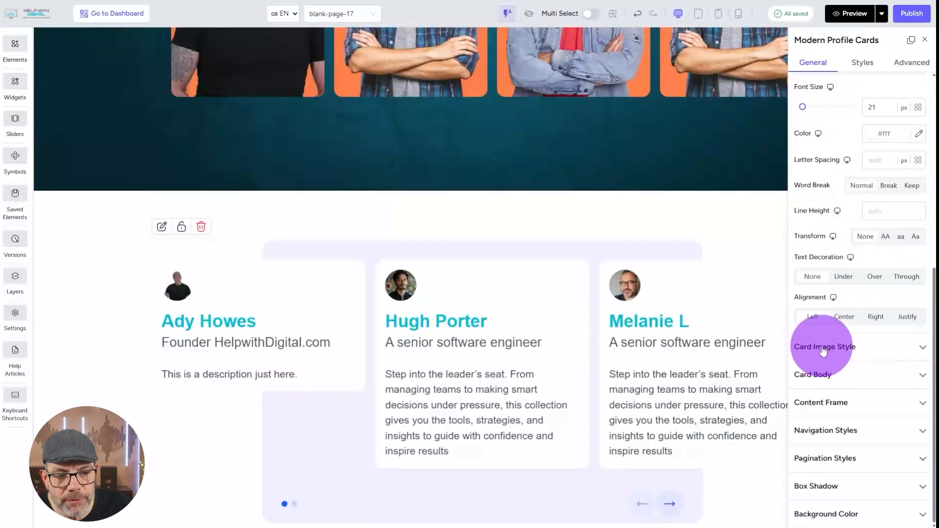
{"action": "left_click", "coordinate": [800, 302]}
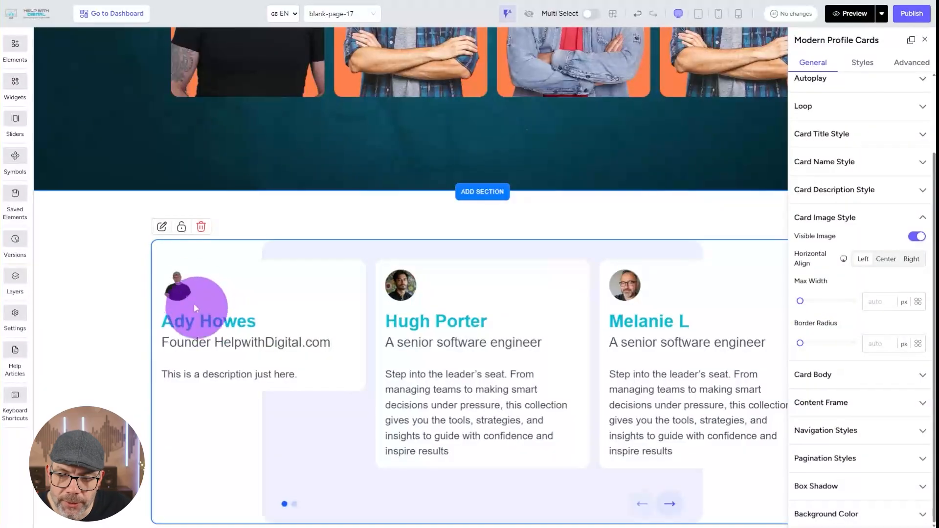
{"action": "left_click_drag", "start_coordinate": [802, 305], "coordinate": [849, 310]}
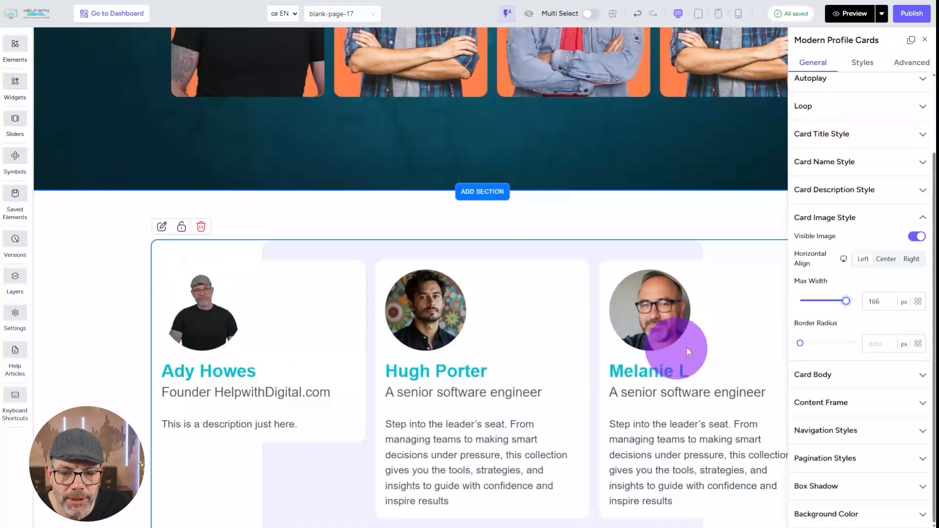
{"action": "left_click_drag", "start_coordinate": [804, 347], "coordinate": [856, 296]}
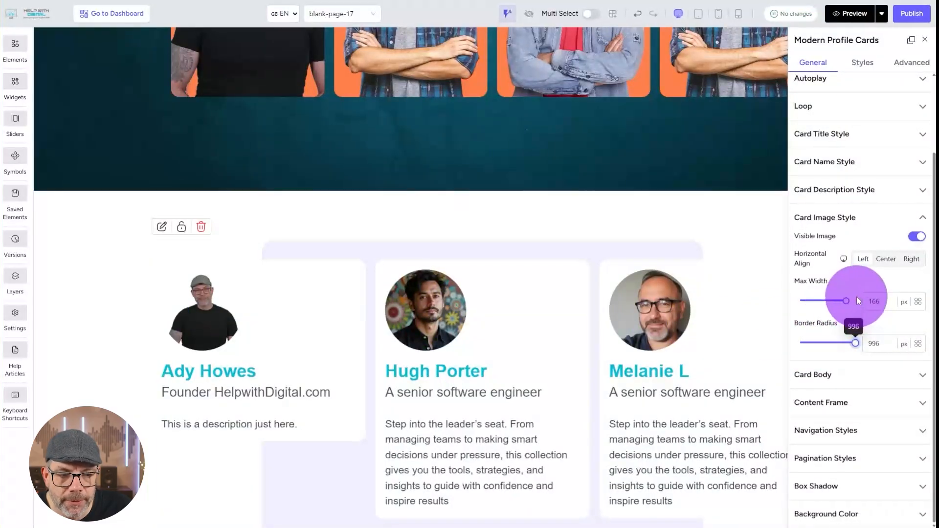
Step: Set the card images' max width to 100% and border radius to 1 px, and close the slider's settings
{"action": "left_click", "coordinate": [905, 303]}
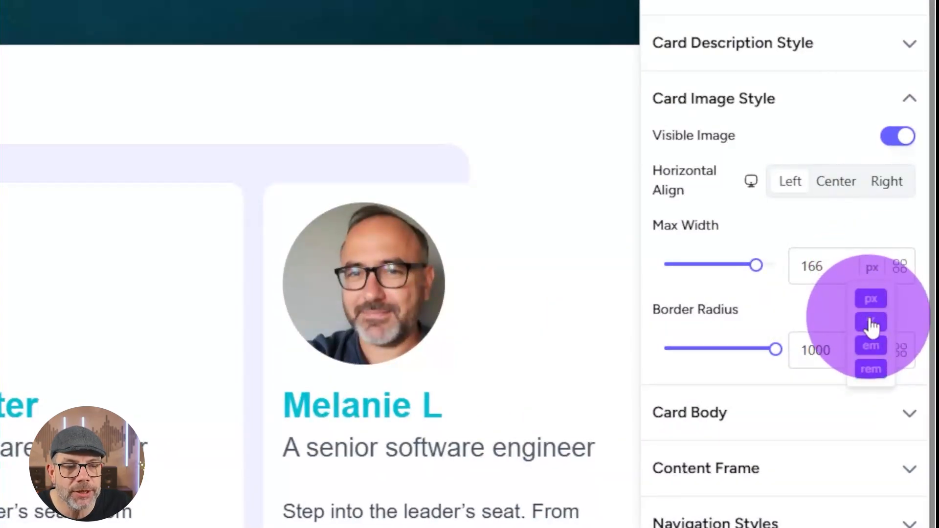
{"action": "left_click", "coordinate": [871, 323]}
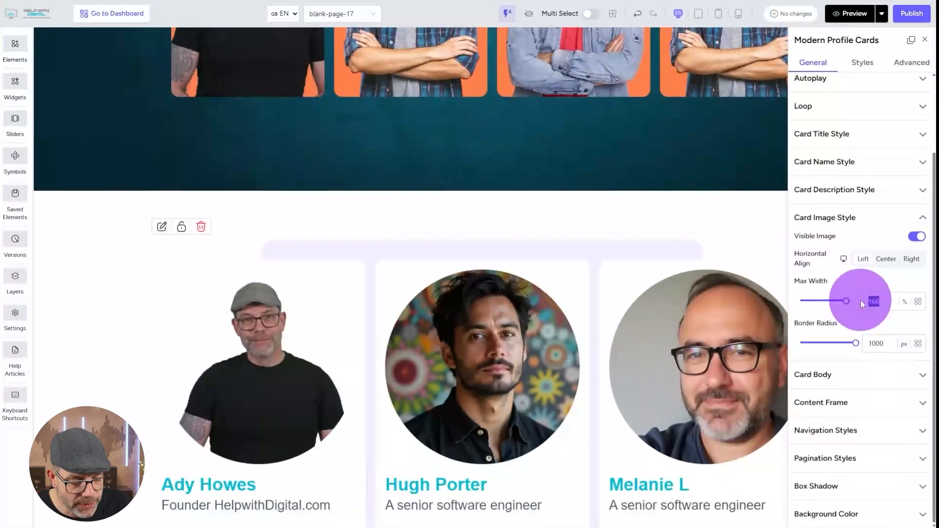
{"action": "type", "text": "100"}
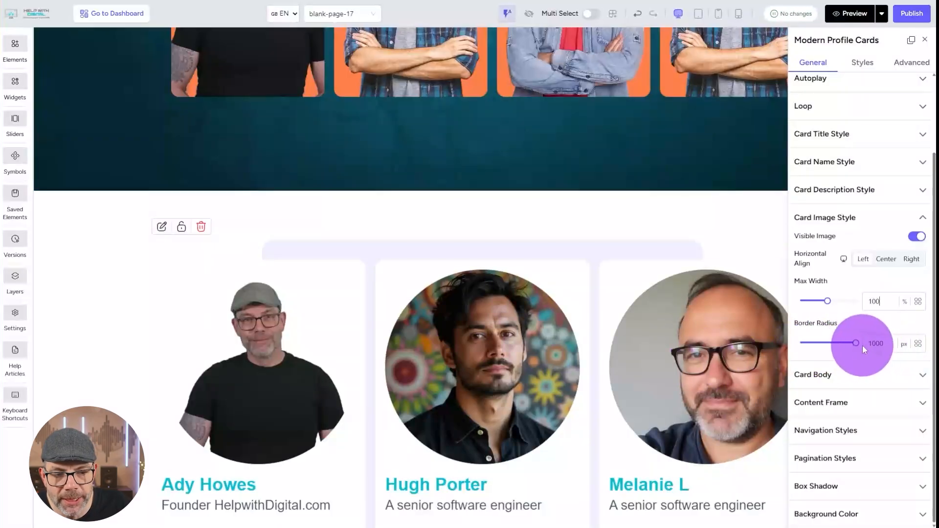
{"action": "left_click_drag", "start_coordinate": [856, 348], "coordinate": [618, 352]}
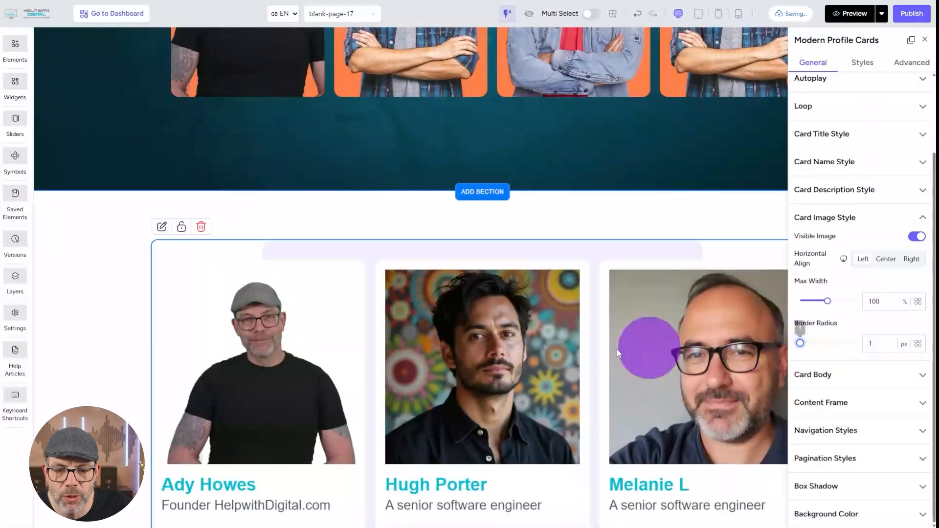
{"action": "left_click", "coordinate": [924, 41]}
Step: Set the Modern Profile Cards slider's background colour to DSM Button Green
{"action": "scroll", "coordinate": [318, 331], "scroll_direction": "down", "scroll_amount": 3}
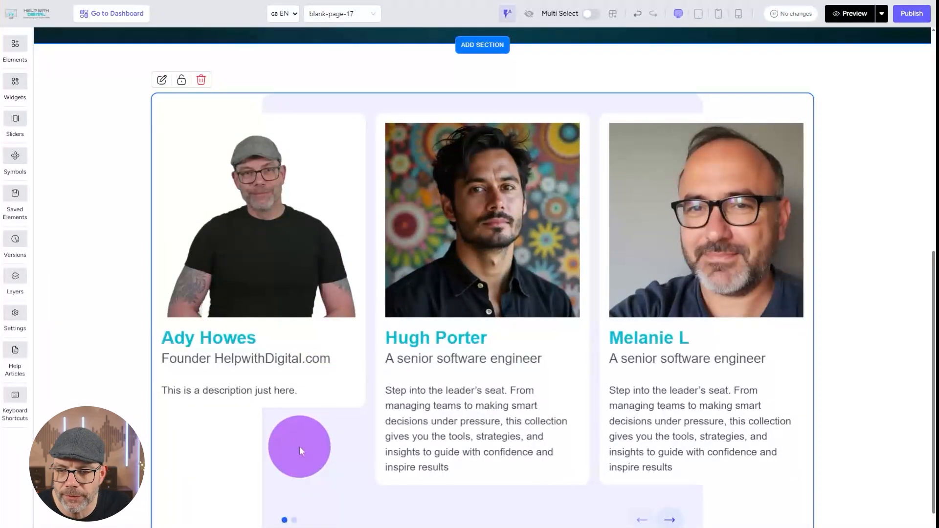
{"action": "left_click", "coordinate": [299, 446]}
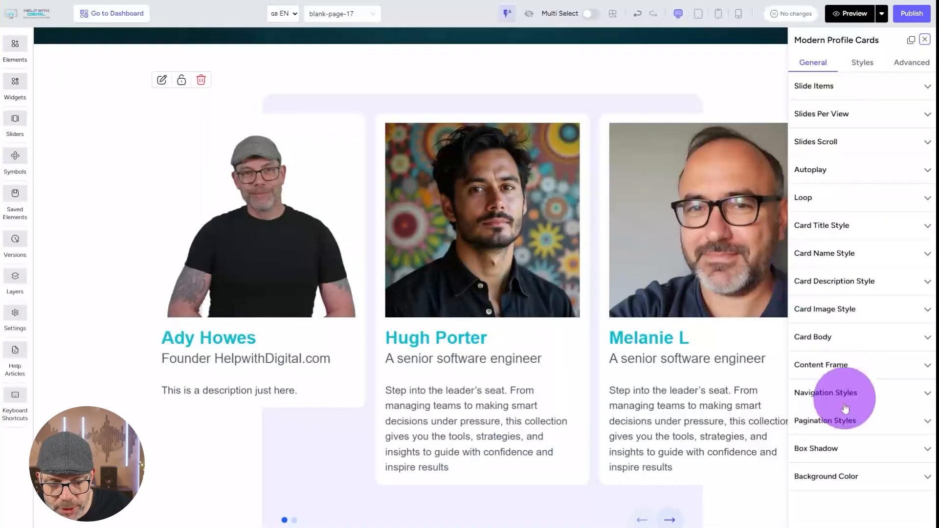
{"action": "left_click", "coordinate": [838, 476]}
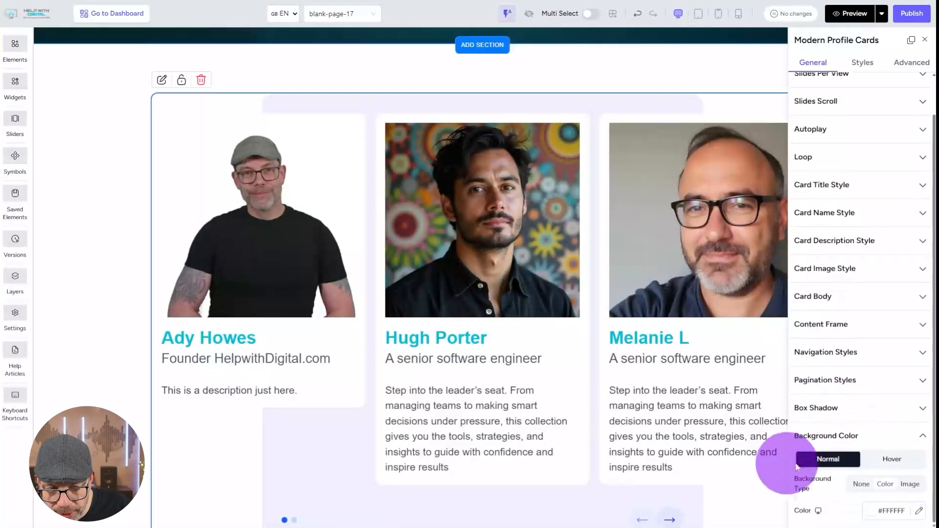
{"action": "left_click", "coordinate": [920, 513]}
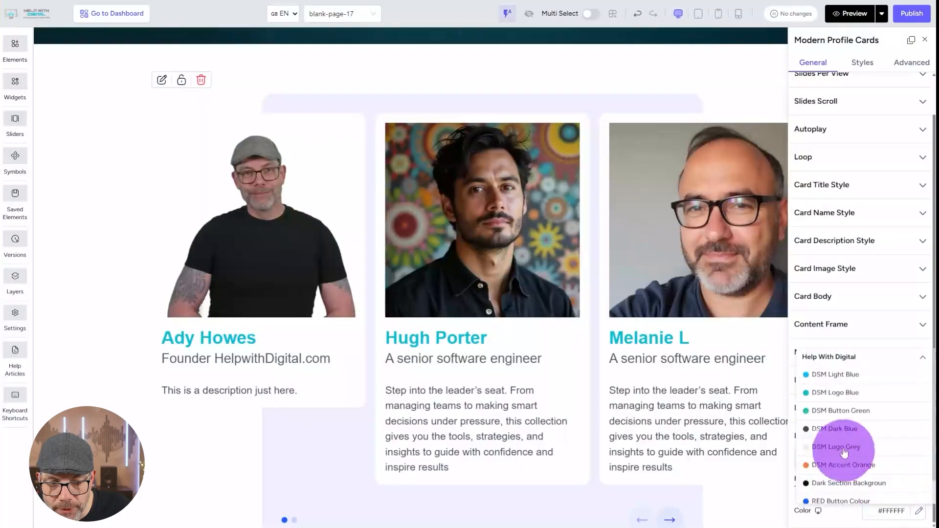
{"action": "left_click", "coordinate": [835, 410]}
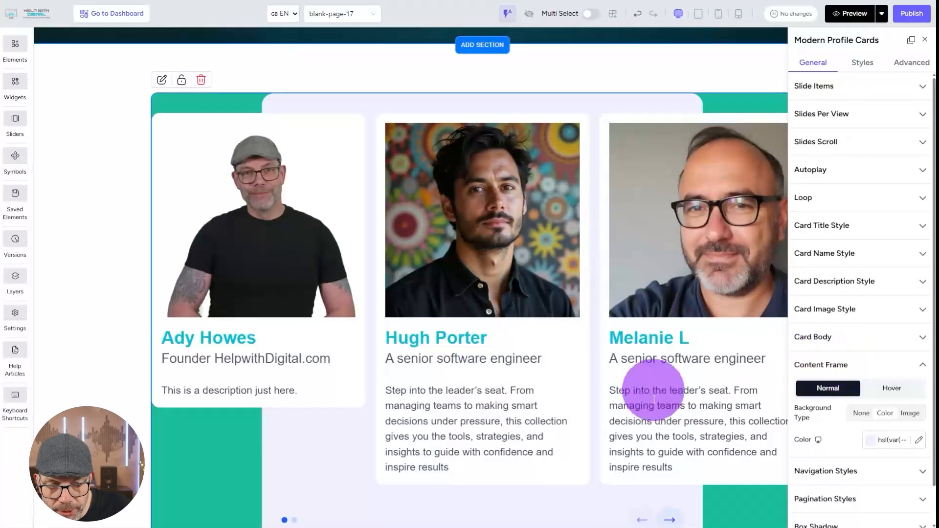
Step: Set the slider's content frame colour to DSM Light Blue and close its settings
{"action": "left_click", "coordinate": [923, 444]}
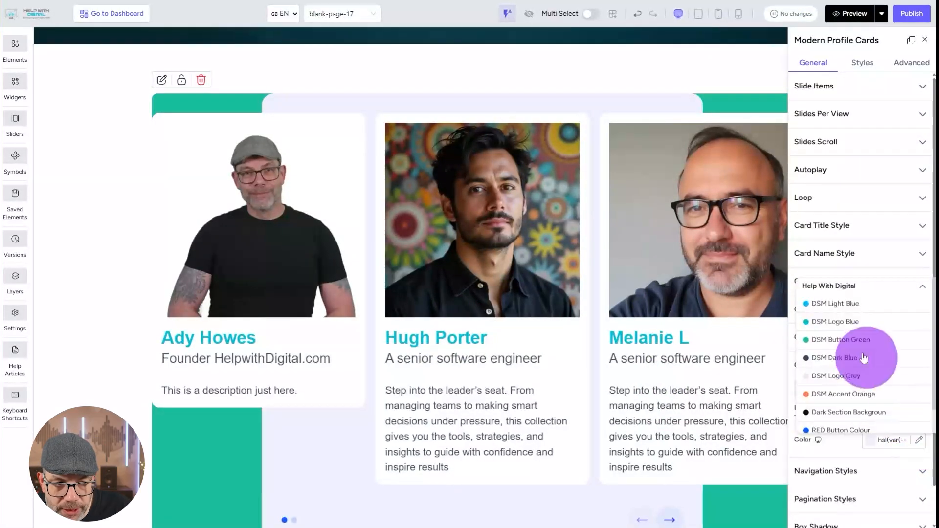
{"action": "left_click", "coordinate": [829, 313]}
{"action": "left_click", "coordinate": [903, 52]}
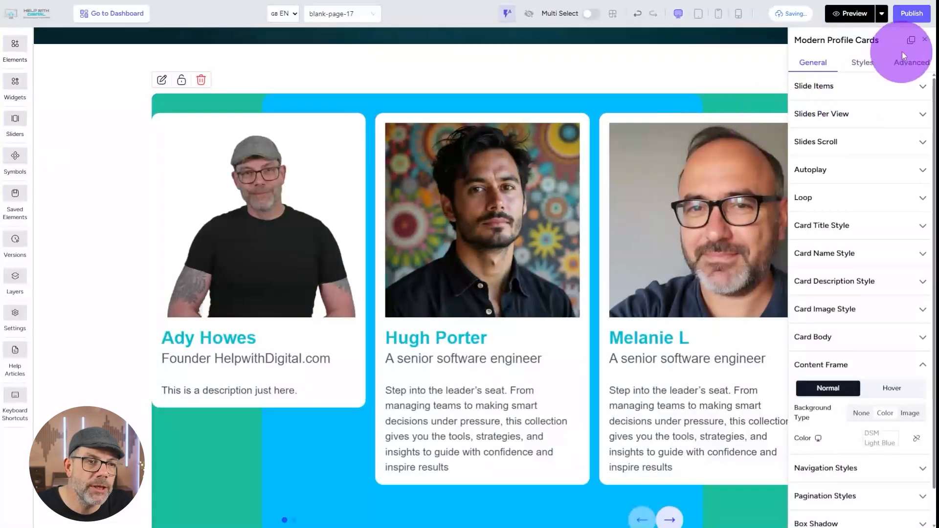
{"action": "left_click", "coordinate": [924, 40]}
Step: Preview the page and advance the profile cards slider to its next slides
{"action": "left_click", "coordinate": [431, 256]}
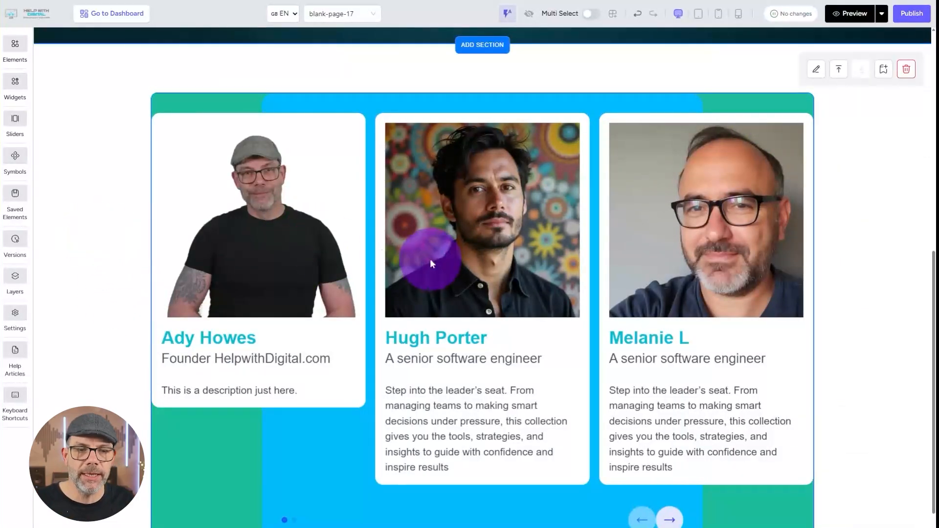
{"action": "scroll", "coordinate": [423, 263], "scroll_direction": "down", "scroll_amount": 2}
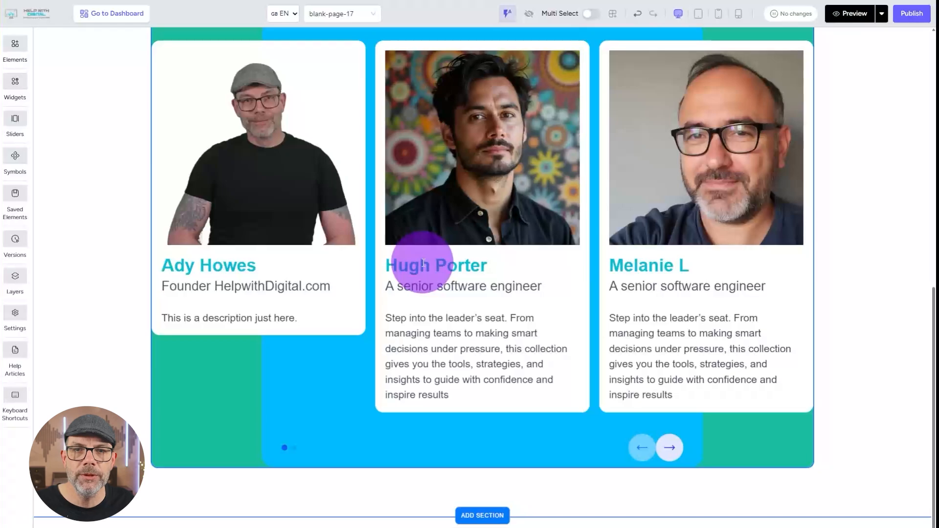
{"action": "left_click", "coordinate": [339, 390]}
{"action": "left_click", "coordinate": [851, 14]}
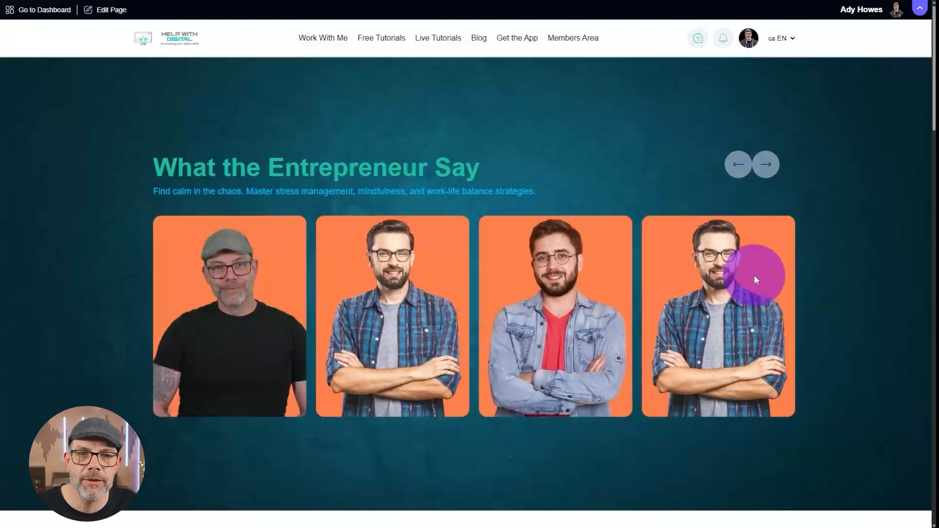
{"action": "scroll", "coordinate": [753, 275], "scroll_direction": "down", "scroll_amount": 10}
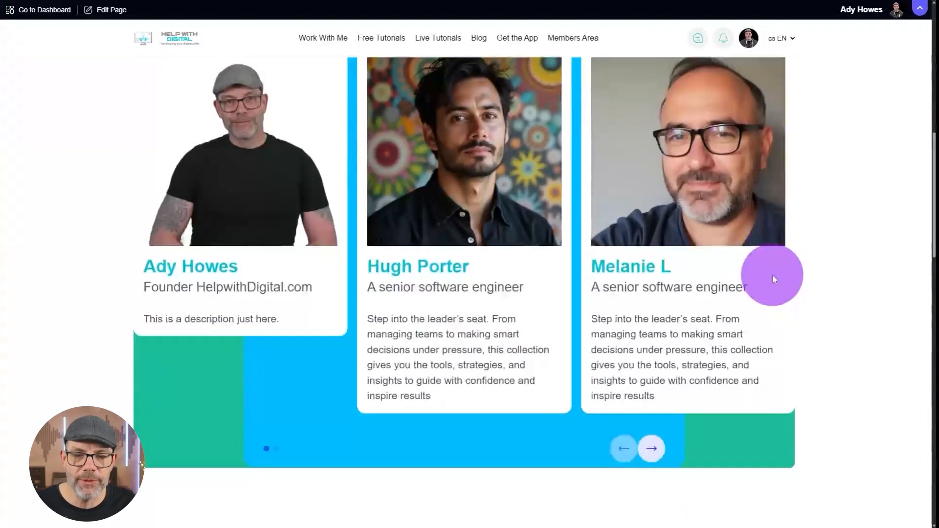
{"action": "scroll", "coordinate": [773, 275], "scroll_direction": "down", "scroll_amount": 1}
{"action": "left_click", "coordinate": [650, 401]}
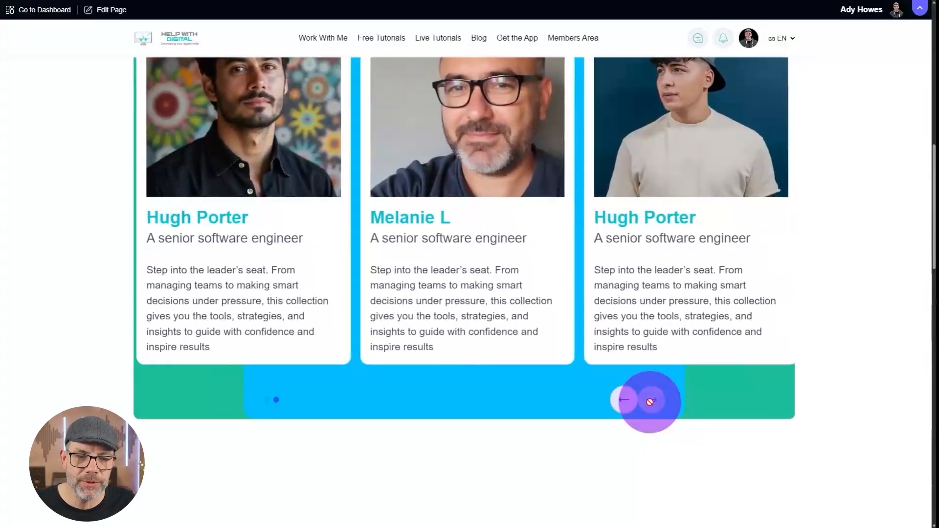